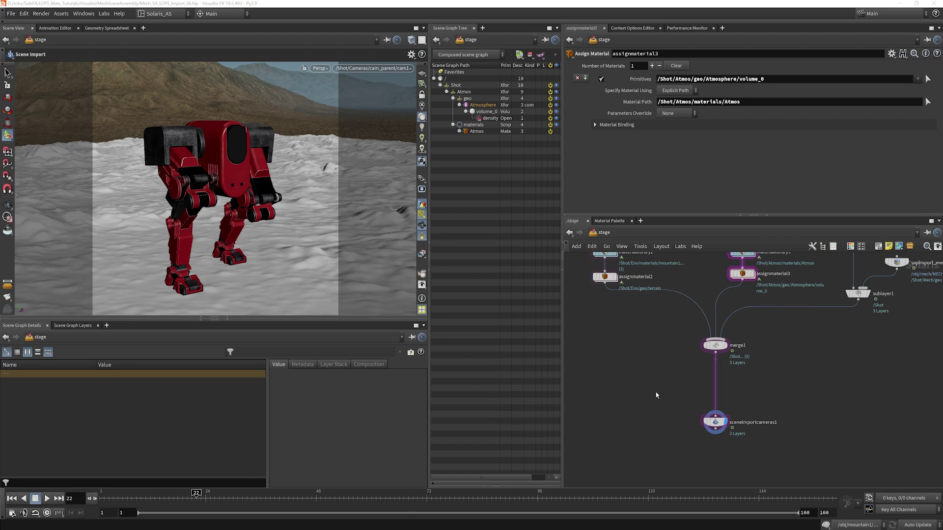
Step: Add an Environment Light node beside the wire between merge1 and sceneimportcameras1
drag(654, 392, 639, 400)
key(Tab)
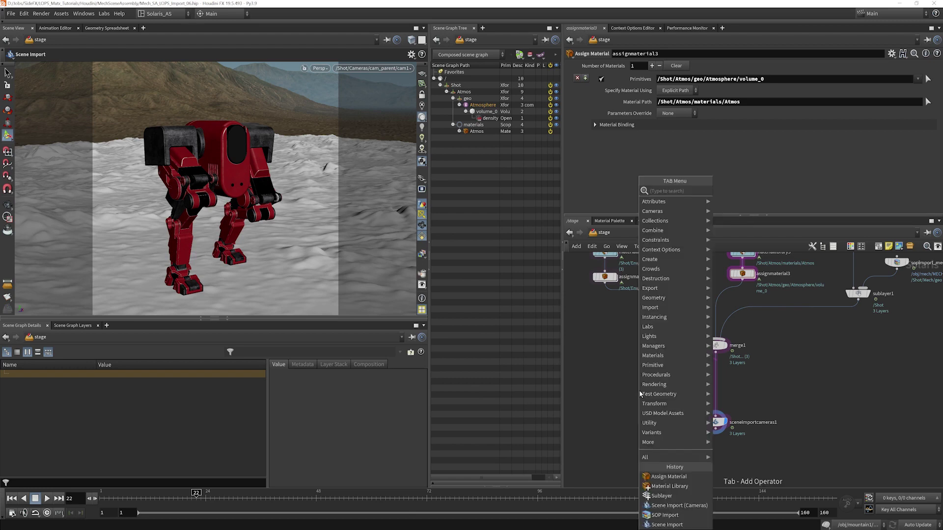
text(light)
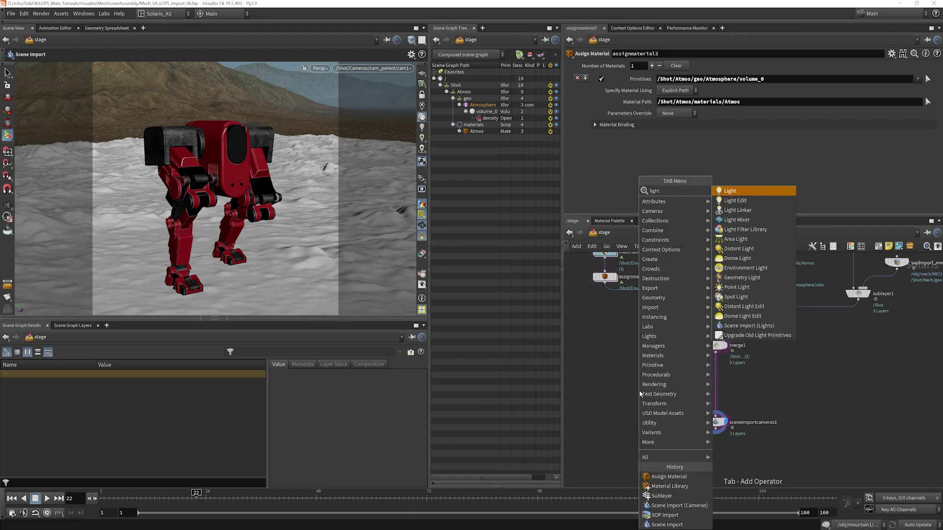
click(744, 269)
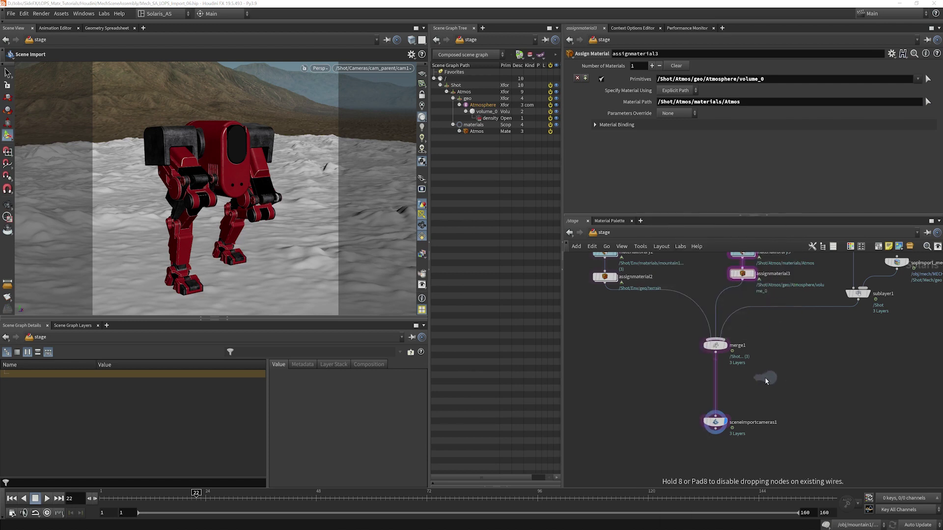
click(761, 378)
middle_drag(775, 416, 771, 395)
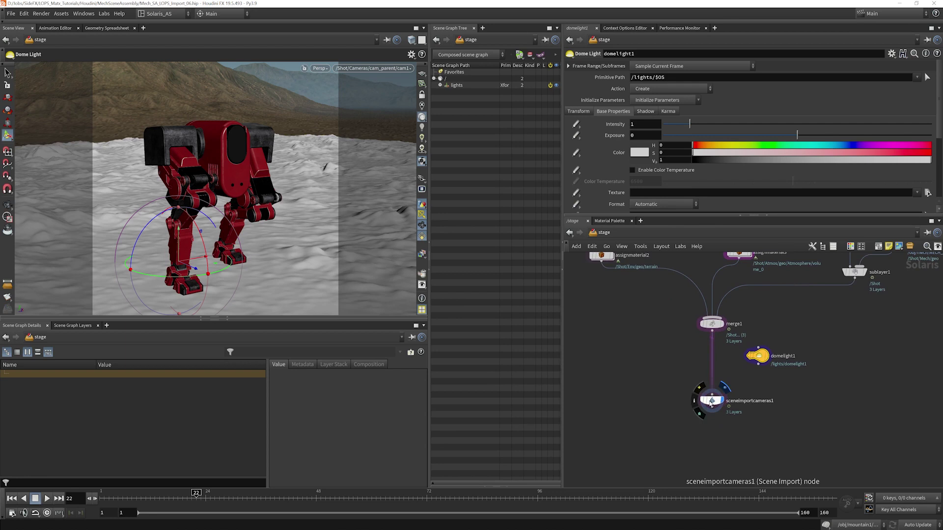
Step: Space out the nodes and try the dome light inline between merge1 and sceneimportcameras1, pulling it back out of the wire
mouse_move(765, 359)
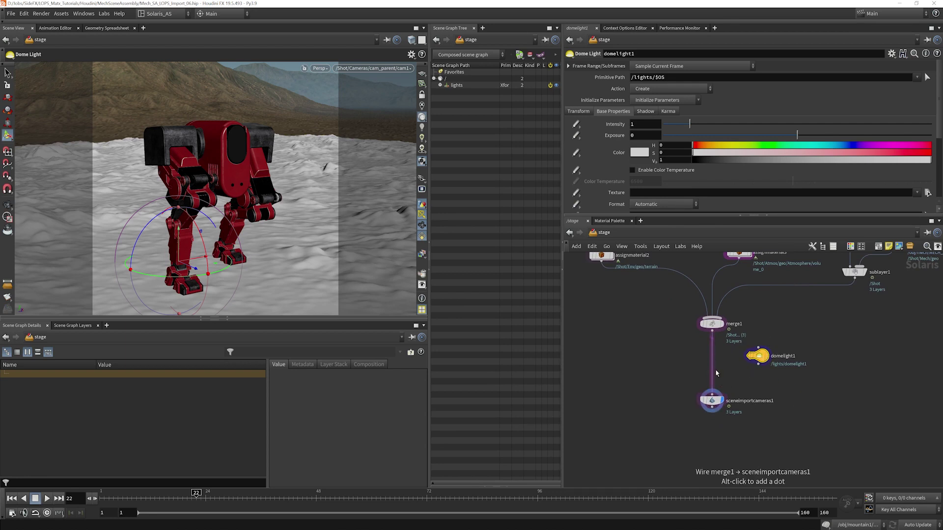
mouse_move(717, 408)
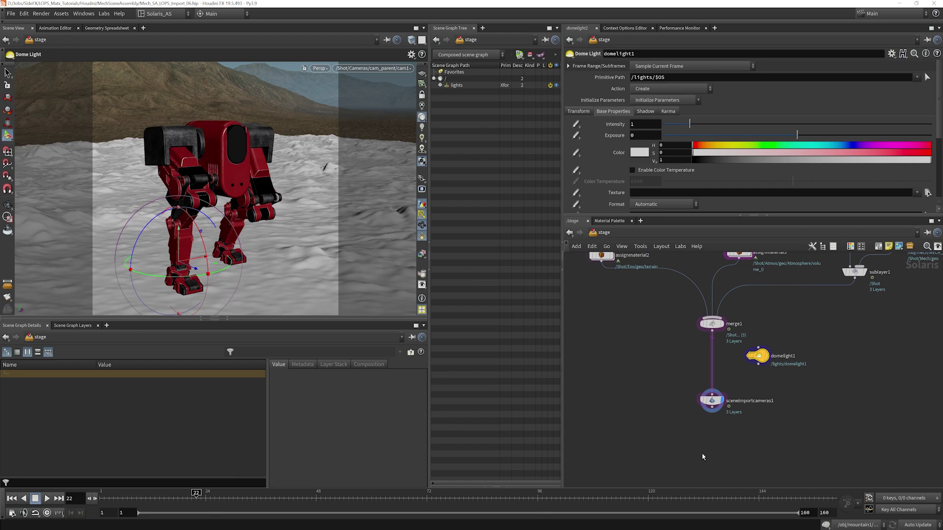
middle_drag(696, 436, 691, 407)
drag(712, 376, 710, 438)
drag(756, 332, 711, 352)
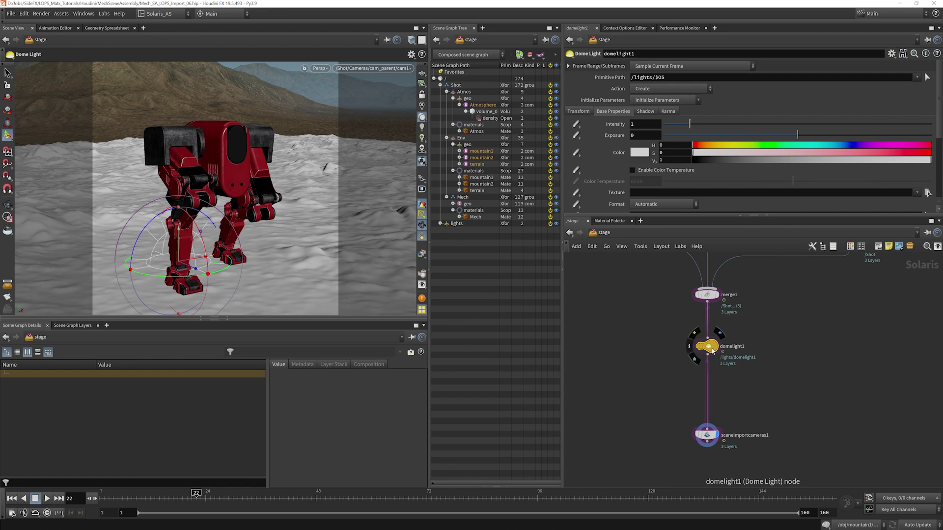
drag(713, 350, 804, 336)
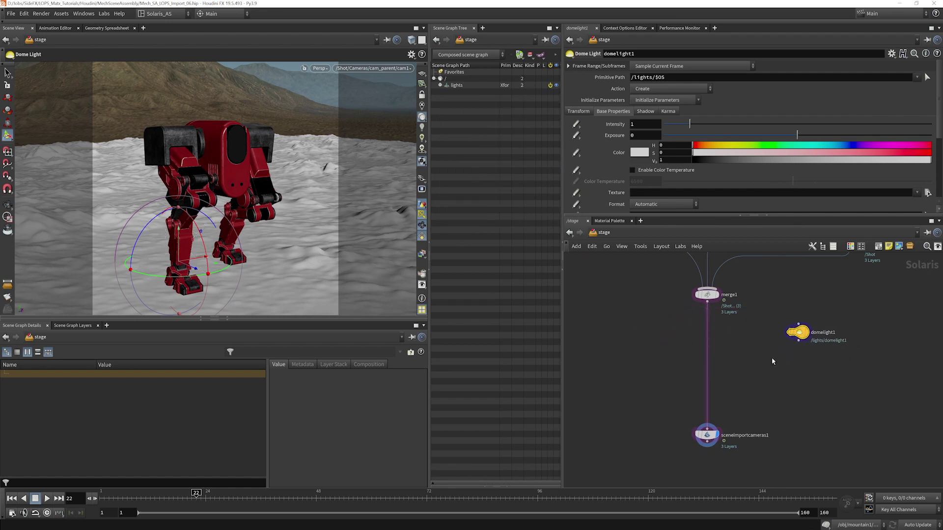
Step: Add a Merge node below the dome light and wire the dome light into it
key(Tab)
text(m)
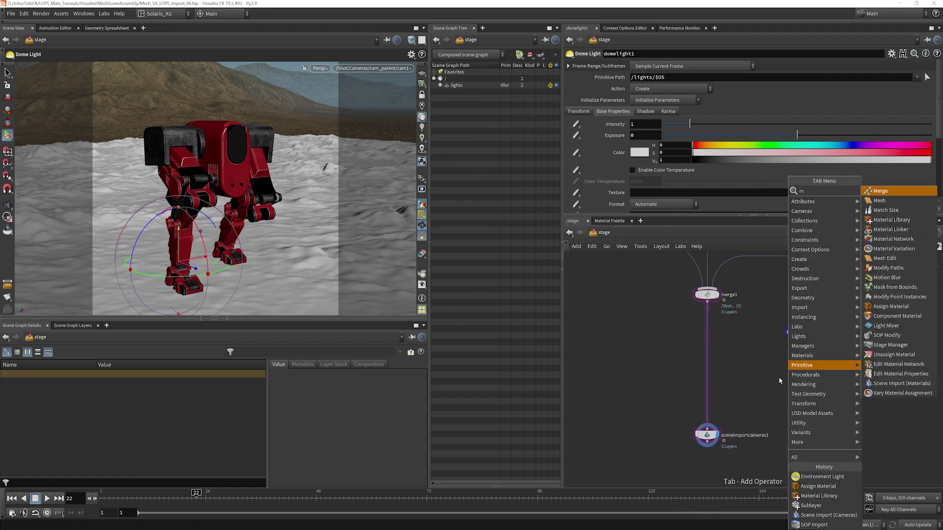
click(884, 192)
click(809, 379)
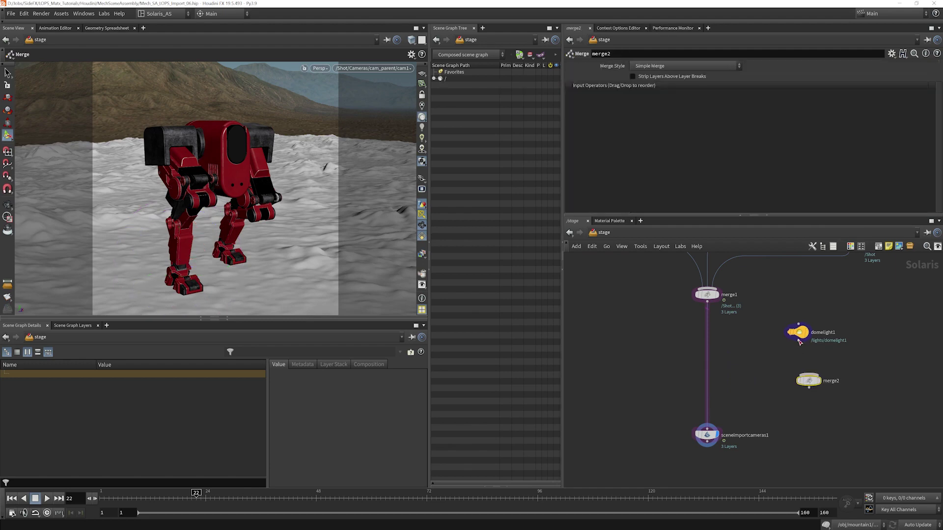
drag(799, 342, 808, 377)
Step: Add a Light node, duplicate it, and connect both lights to the merge below the dome light
key(Tab)
text(light)
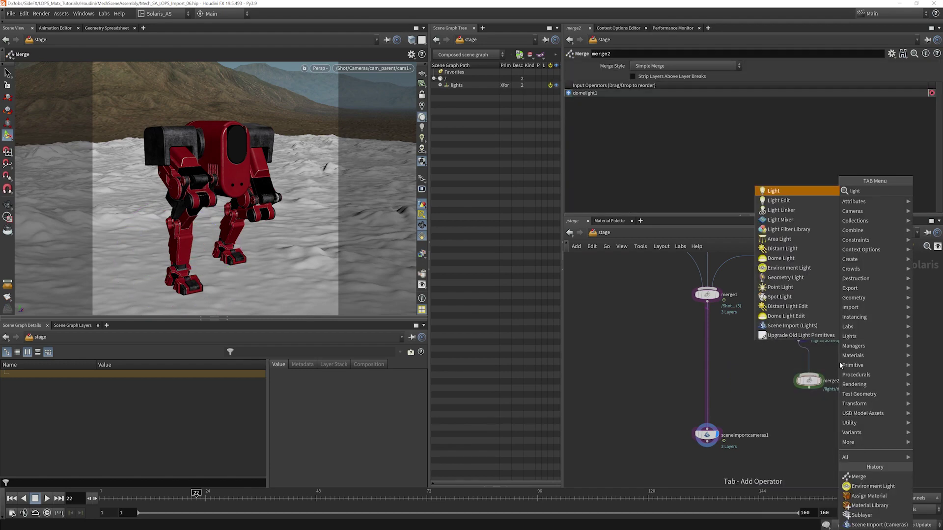
click(810, 193)
click(864, 353)
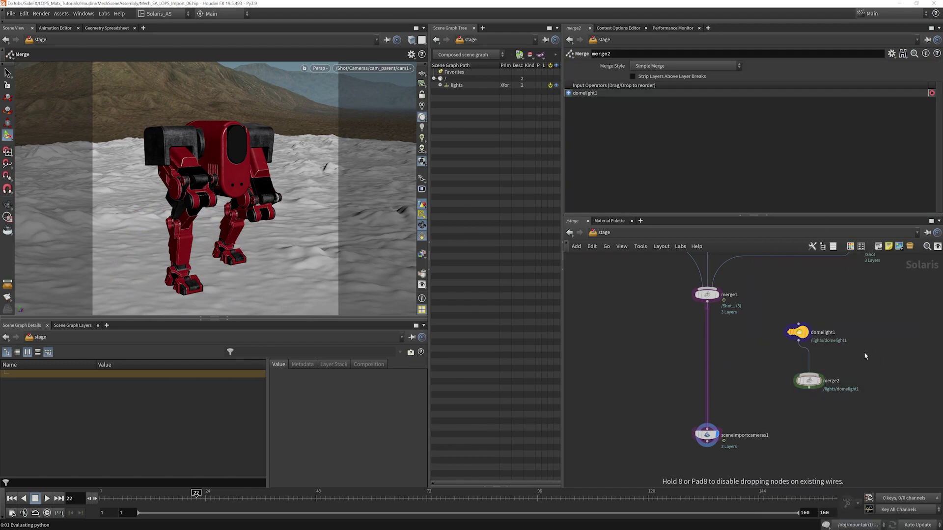
click(864, 353)
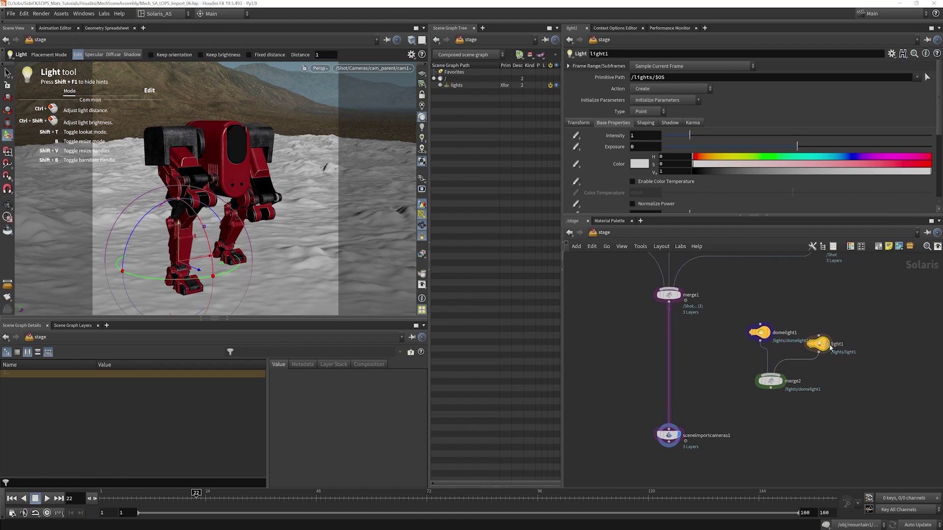
key(ctrl+c)
key(ctrl+v)
drag(866, 374, 775, 379)
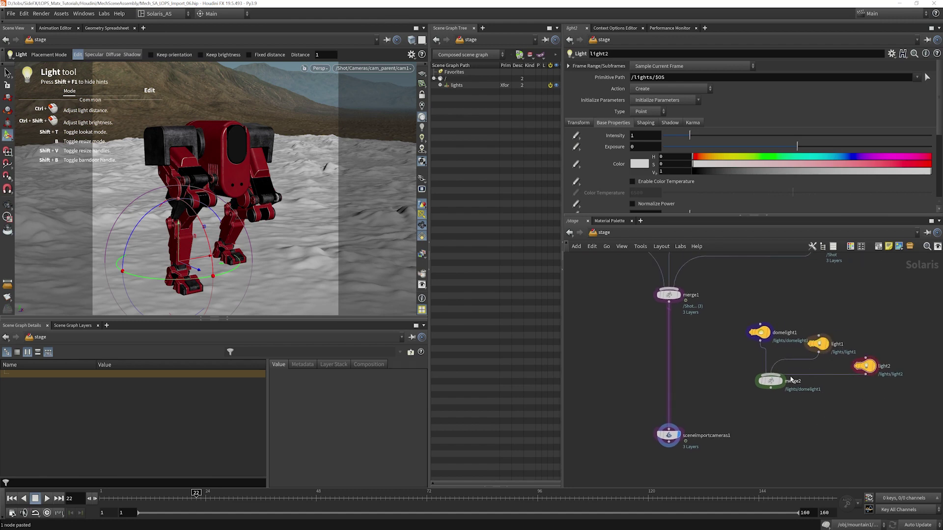
Step: Insert another Merge node between merge1 and sceneimportcameras1 and wire the lights' merge into it
middle_drag(730, 402, 729, 409)
drag(668, 442, 663, 455)
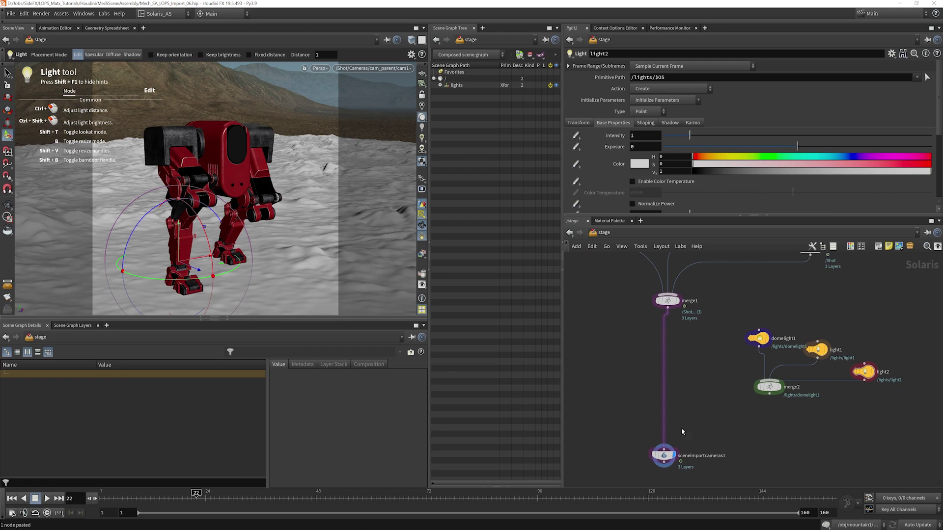
drag(776, 392, 769, 392)
key(Tab)
text(mer)
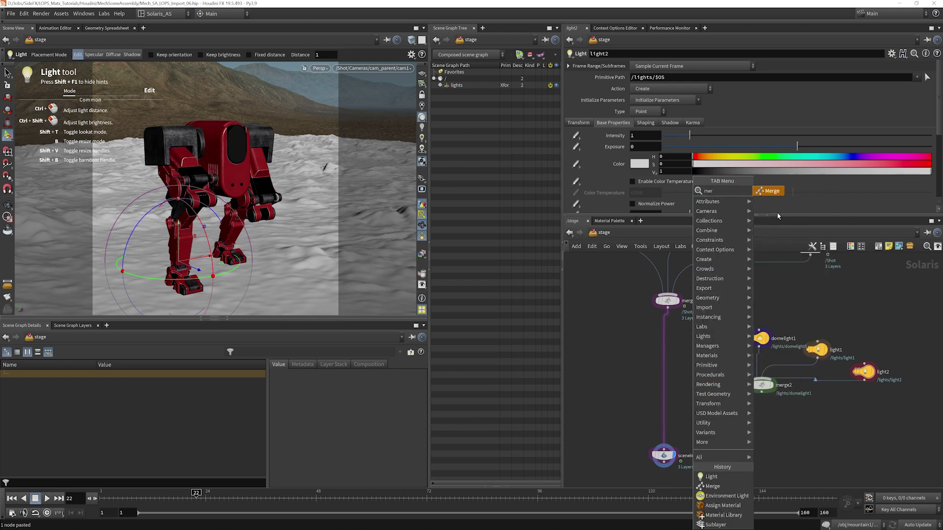
key(Return)
click(664, 410)
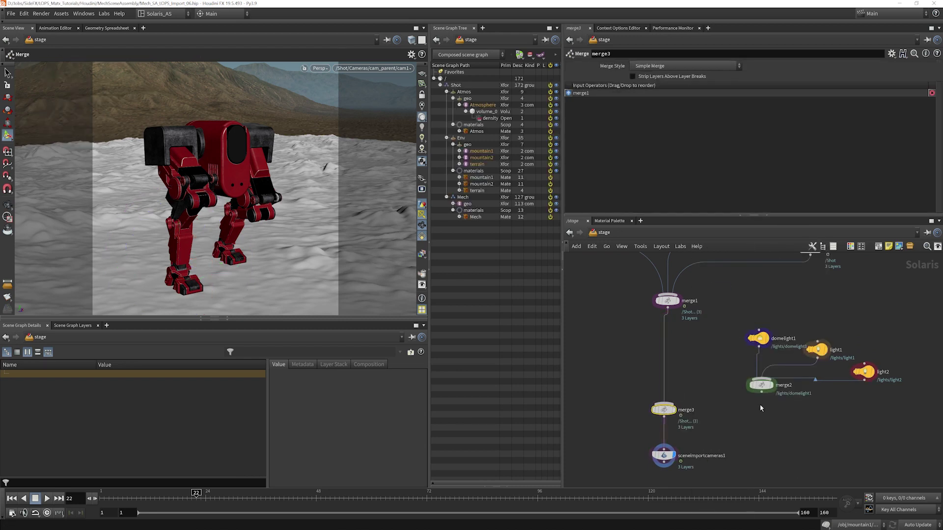
drag(761, 393, 664, 408)
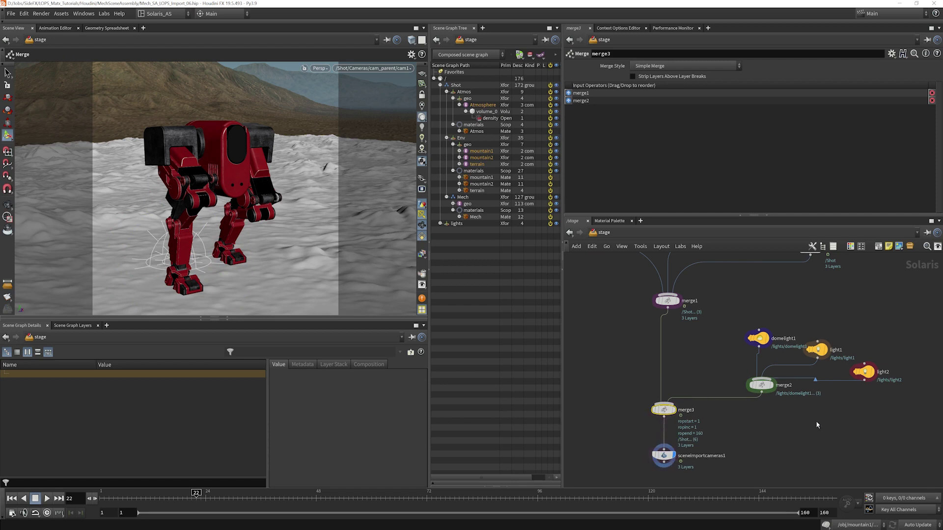
Step: Disconnect and delete the two Light nodes and their merge2 node, keeping only the dome light
middle_drag(774, 420, 763, 401)
scroll(766, 405, down, 2)
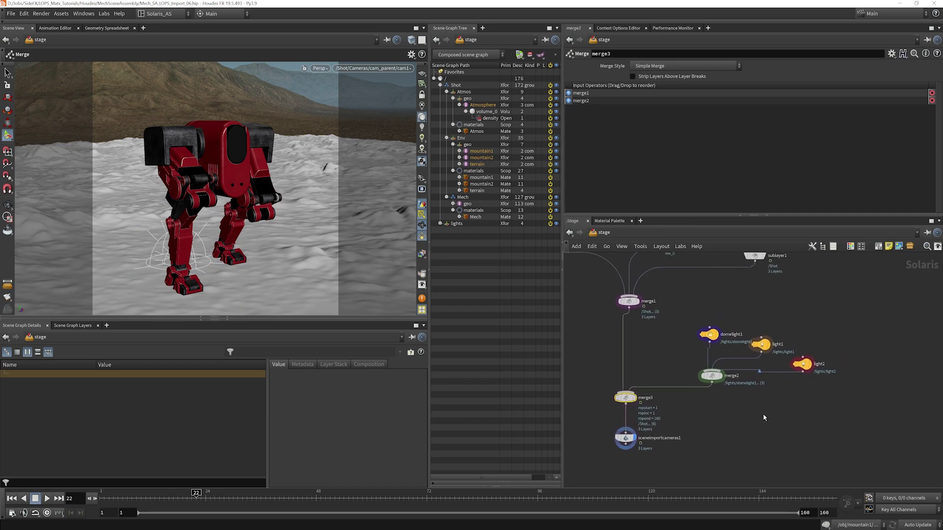
middle_drag(714, 421, 721, 442)
middle_drag(758, 394, 765, 359)
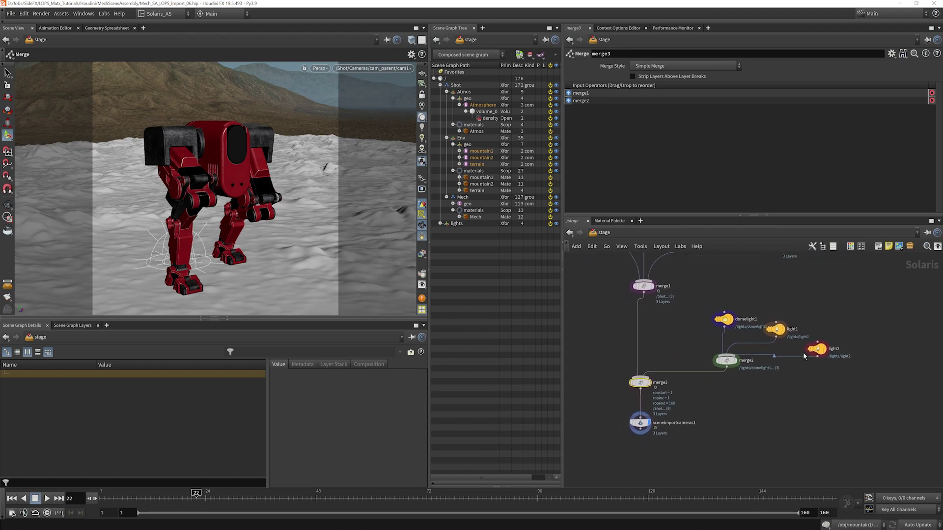
drag(711, 325, 857, 386)
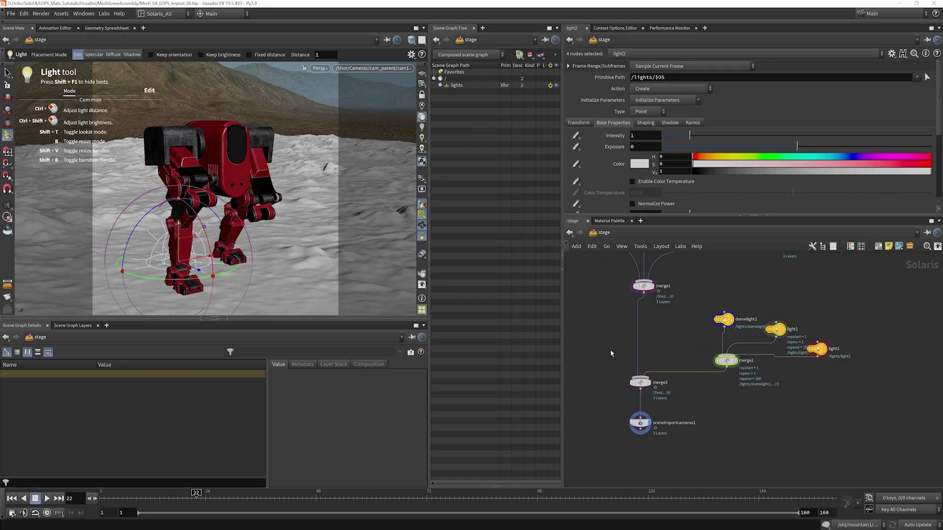
click(682, 337)
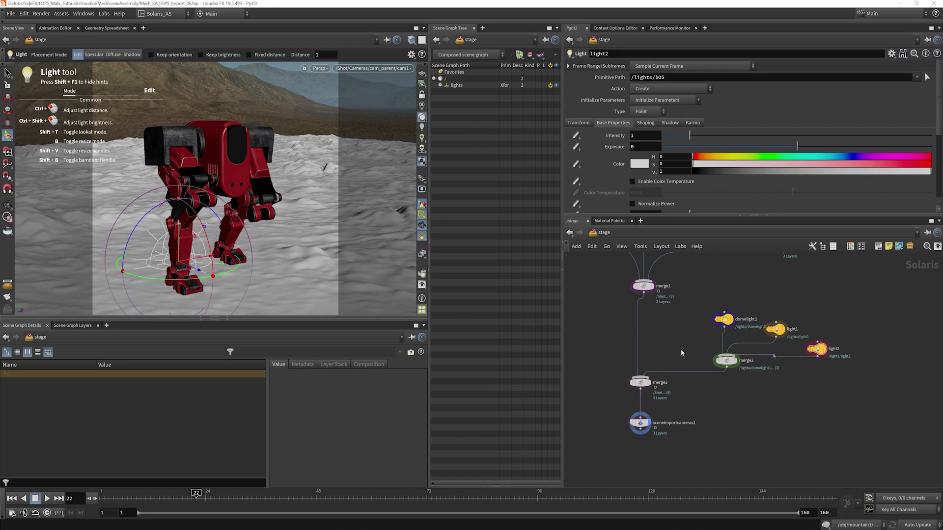
key(y)
mouse_move(683, 353)
mouse_down()
mouse_move(705, 401)
mouse_move(753, 355)
mouse_up()
key(Delete)
drag(767, 296, 854, 381)
key(Delete)
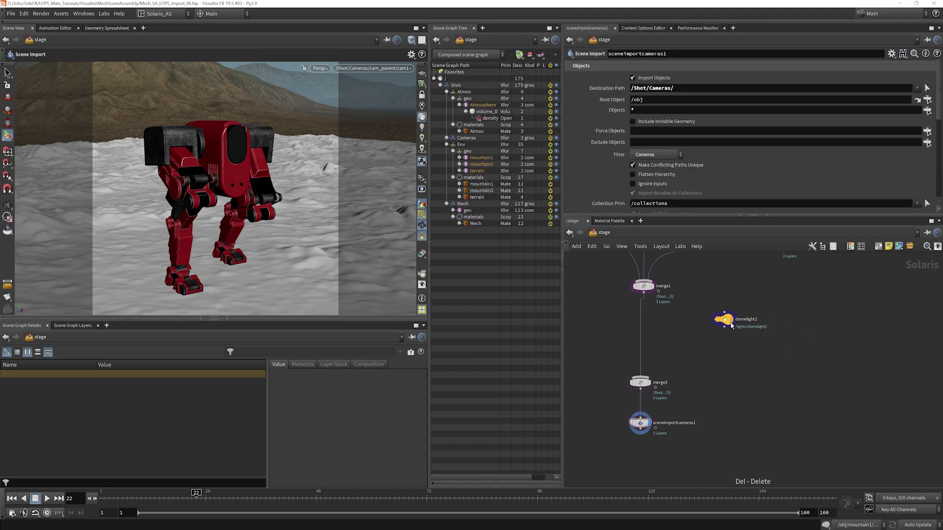
Step: Insert the dome light between merge1 and merge3 and set its primitive path to /Shot/lights/$OS
drag(725, 325, 674, 318)
click(440, 85)
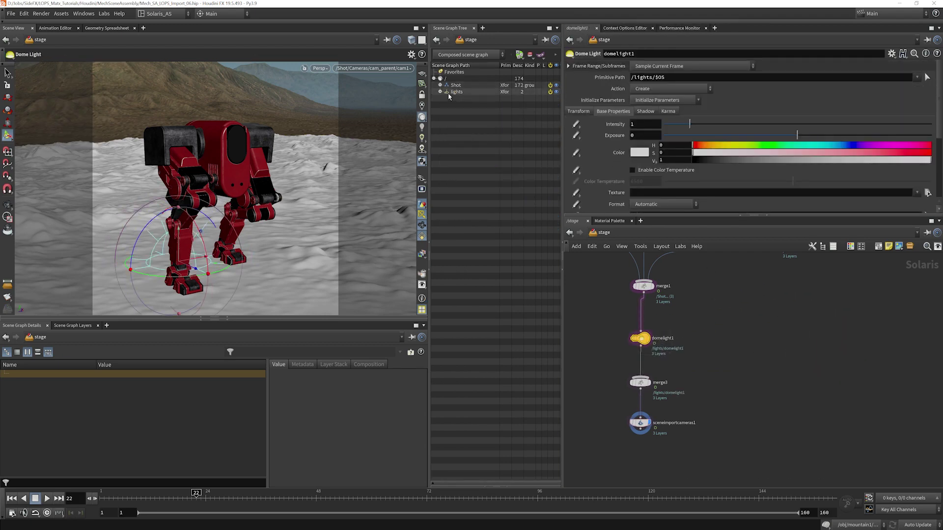
click(633, 77)
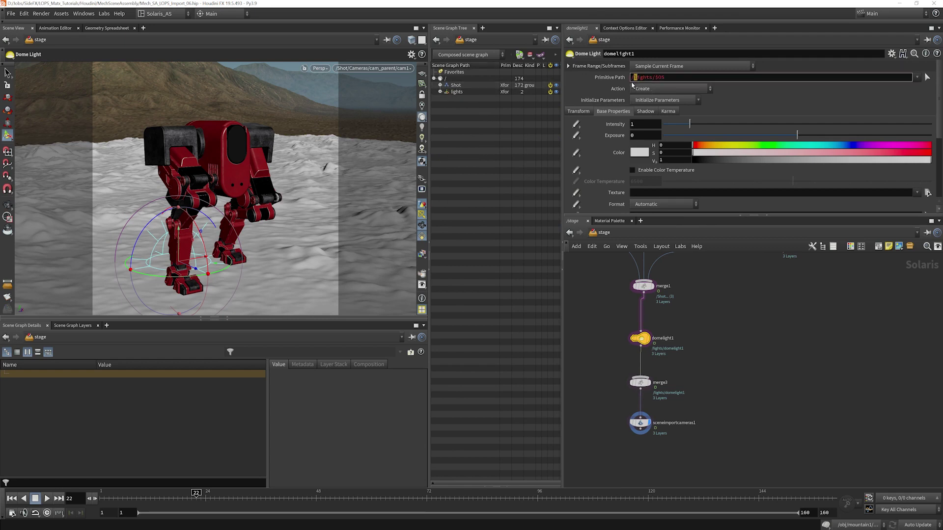
text(Shot)
key(Return)
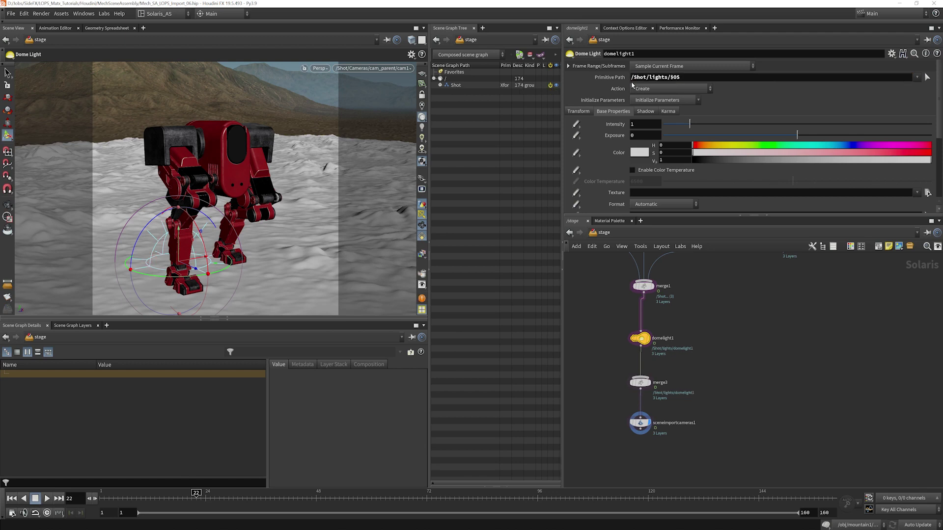
Step: Expand the Shot and lights branches in the scene graph and collapse Atmos, Env and Mech
click(440, 85)
click(446, 223)
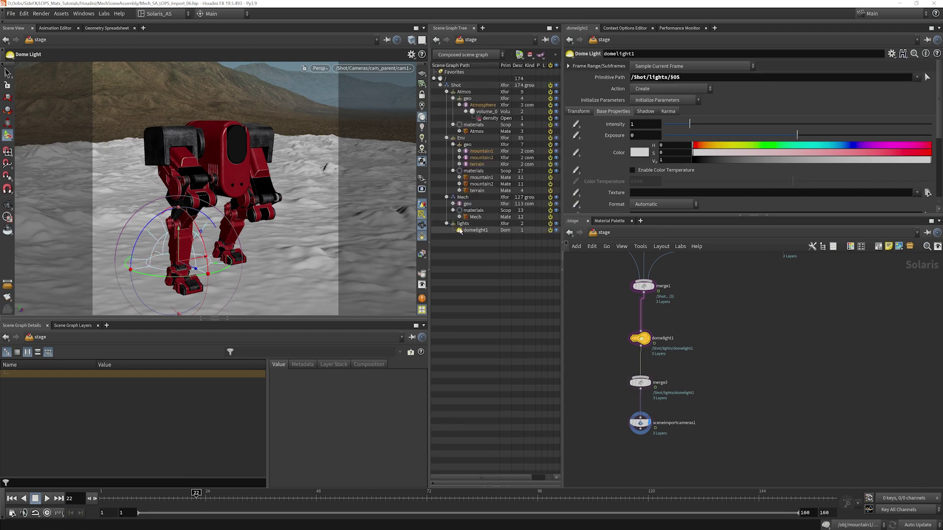
click(447, 92)
click(447, 98)
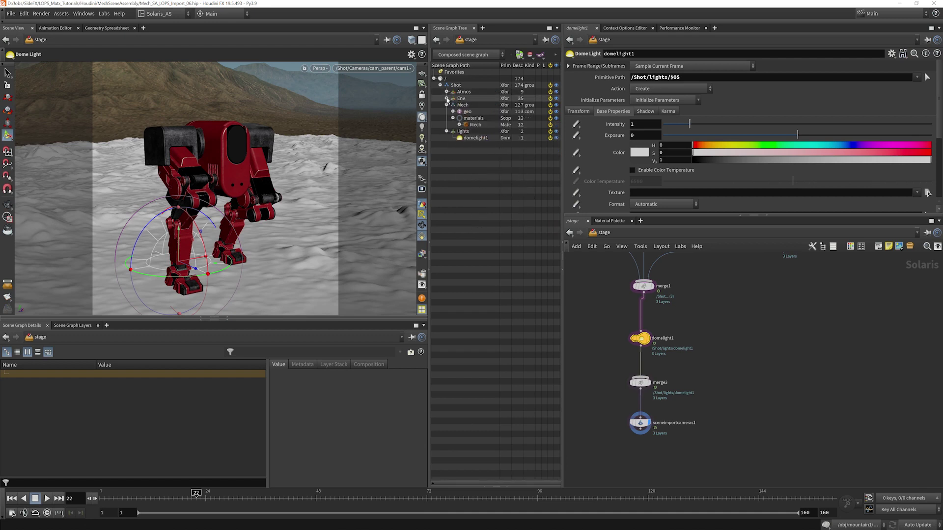
click(446, 105)
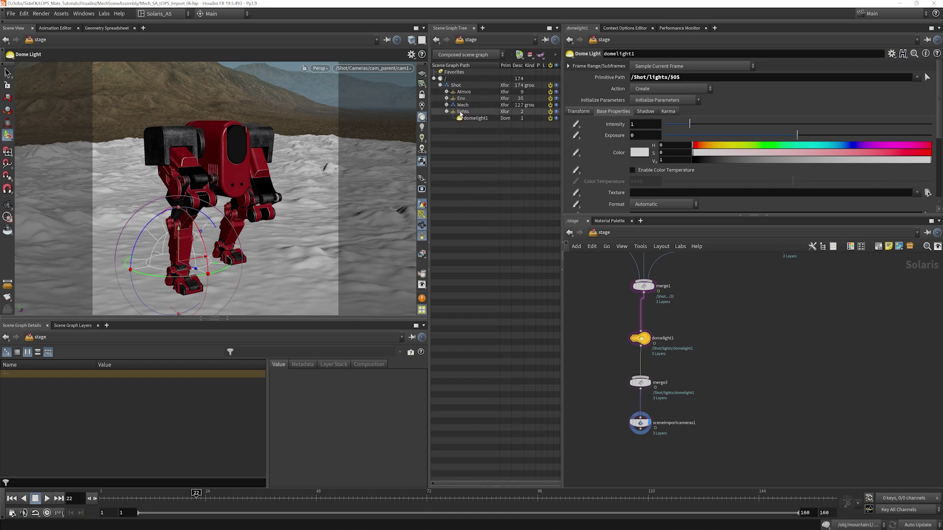
Step: Compare the scene graph hierarchy at the merge1, domelight1 and sceneimportcameras1 nodes
click(635, 425)
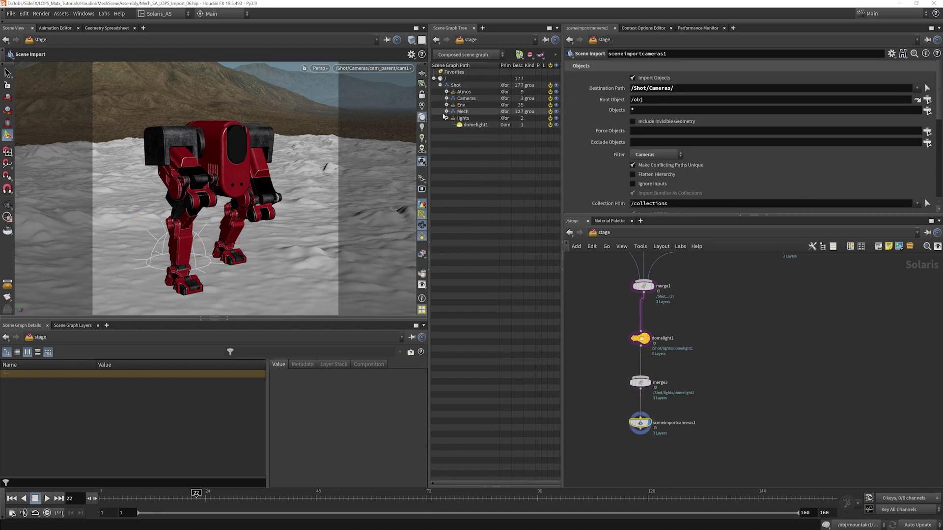
click(640, 338)
click(637, 423)
drag(606, 392, 649, 331)
drag(619, 303, 652, 281)
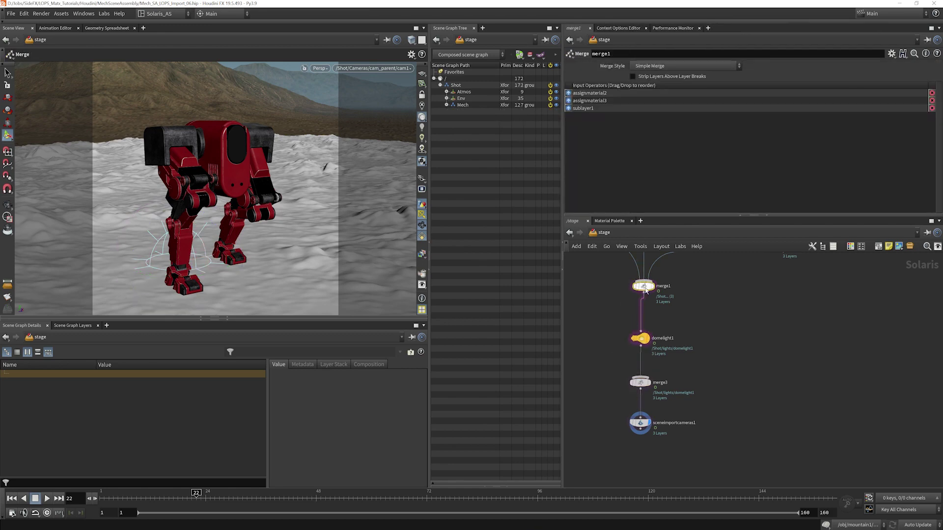
click(640, 338)
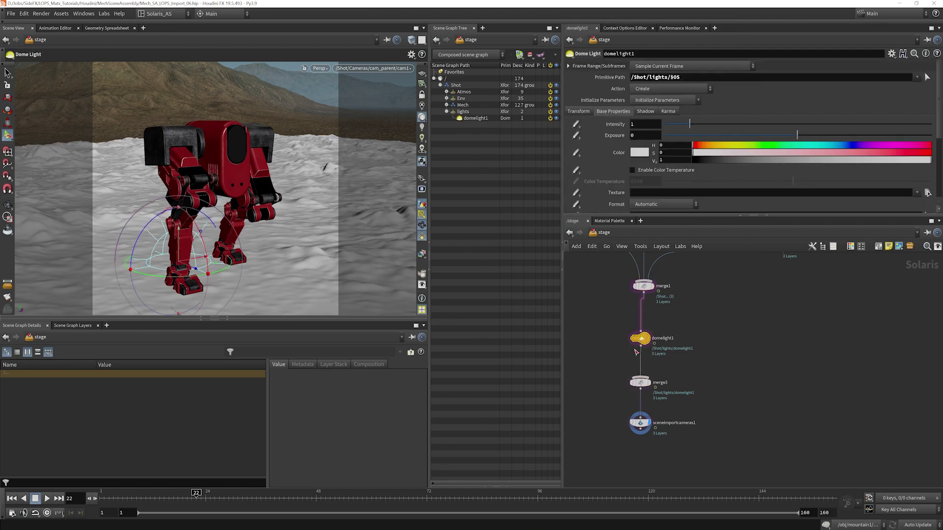
click(640, 425)
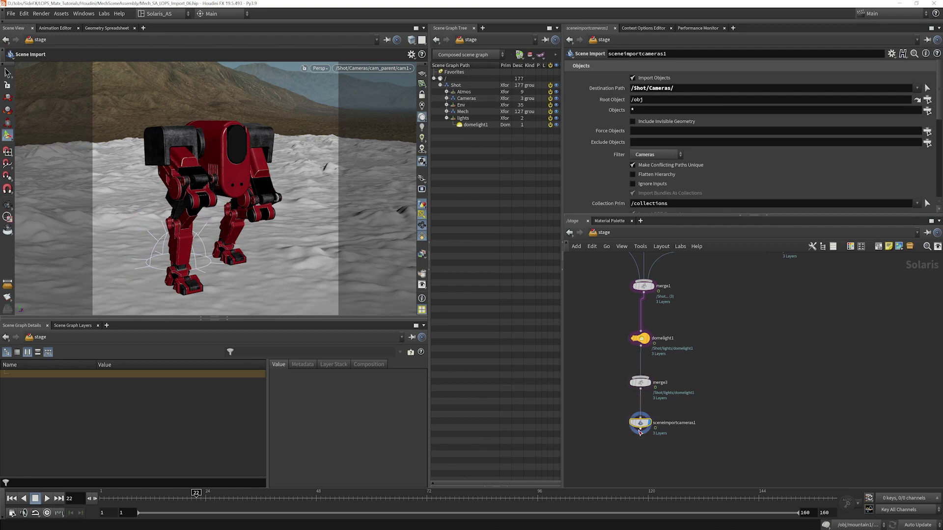
mouse_move(636, 429)
Step: Assign fouriesburg_mountain_midday_4k.exr from $HIP/tex/ as the texture of domelight1
click(640, 338)
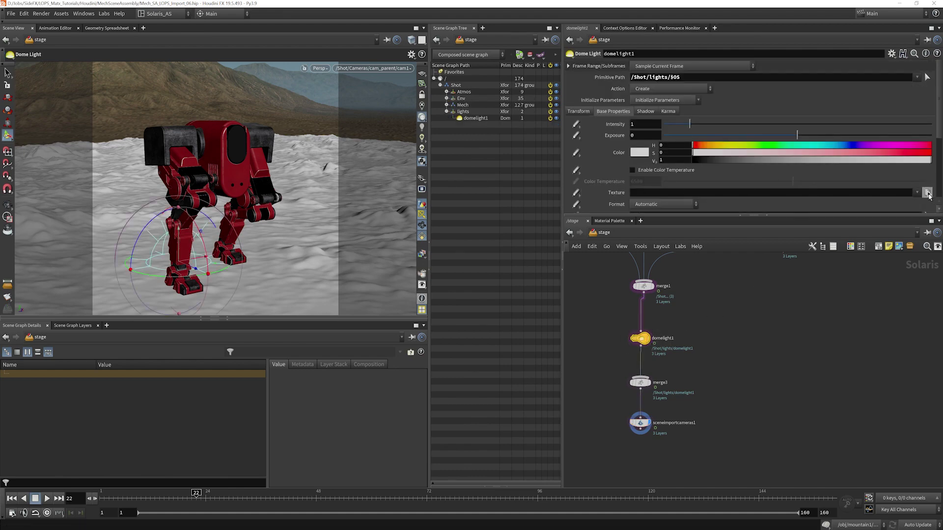
click(927, 192)
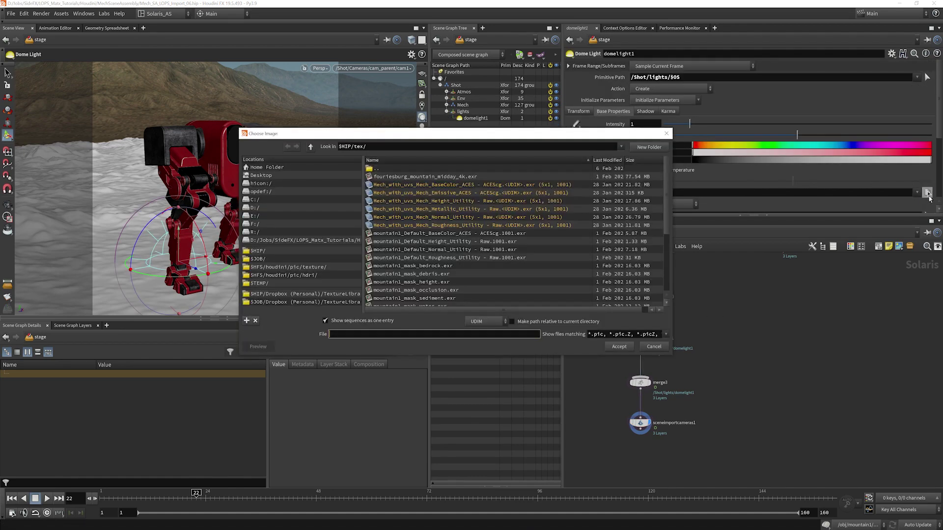
click(407, 177)
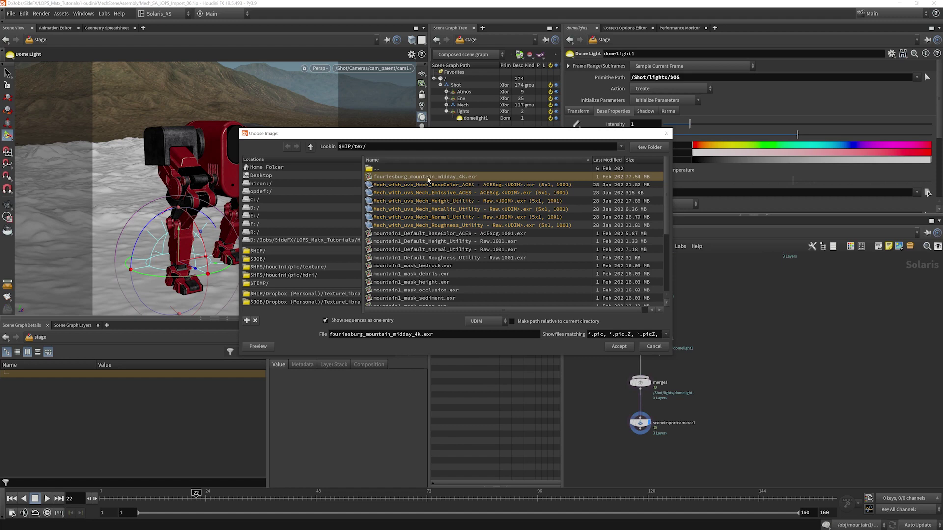
click(619, 346)
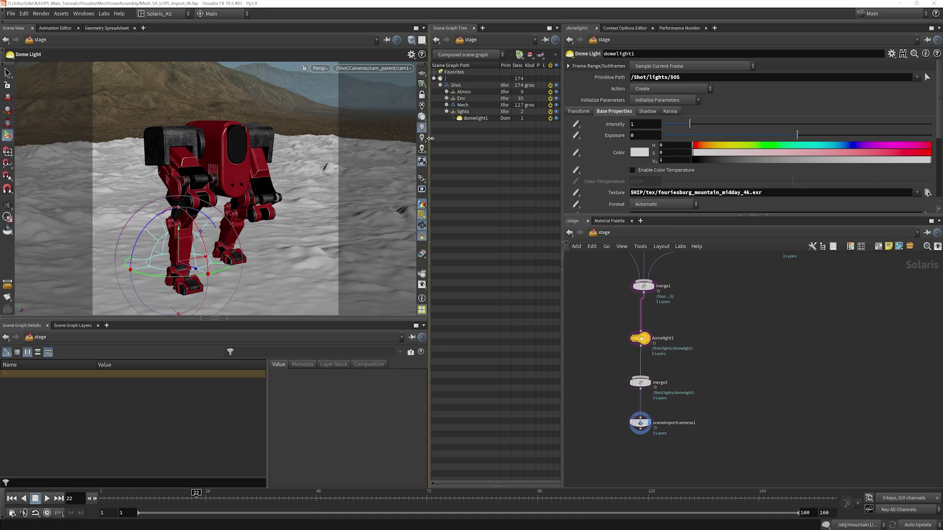
Step: Add a Karma render setup below sceneimportcameras1, display its render settings node, and space the USD render node beneath it
drag(653, 416, 653, 417)
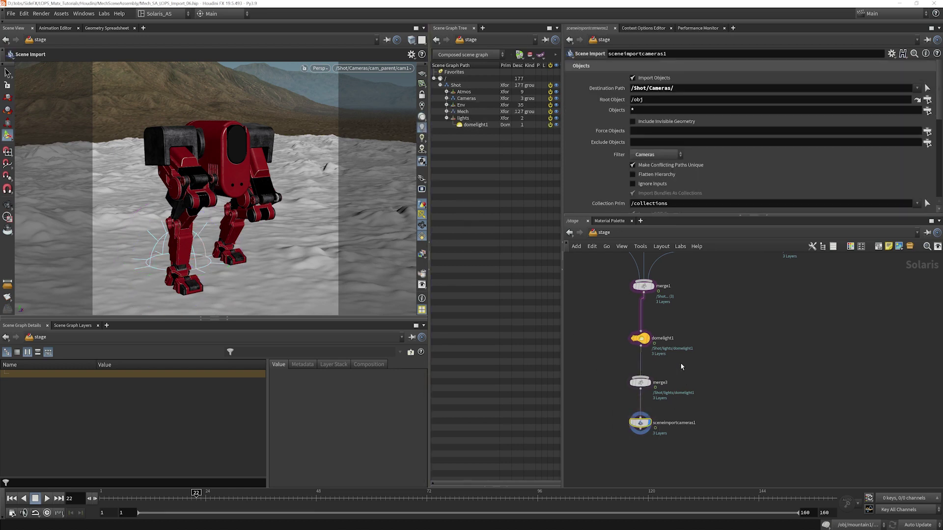
middle_drag(621, 380, 612, 342)
drag(618, 289, 652, 315)
middle_drag(649, 419, 621, 395)
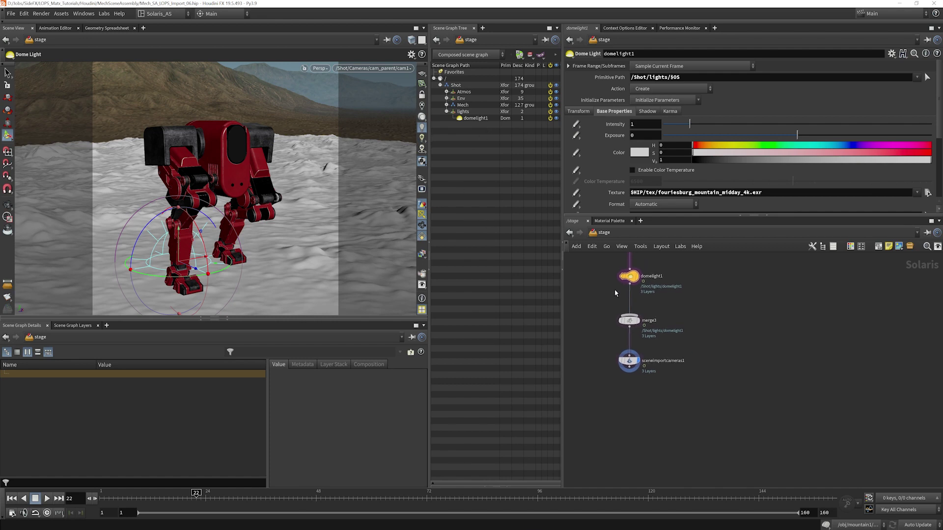
click(578, 110)
key(Tab)
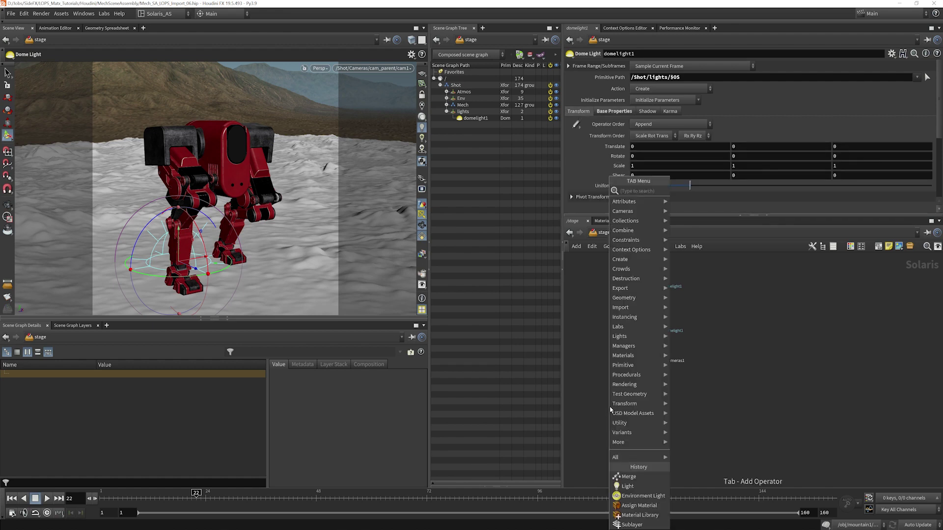
text(karm)
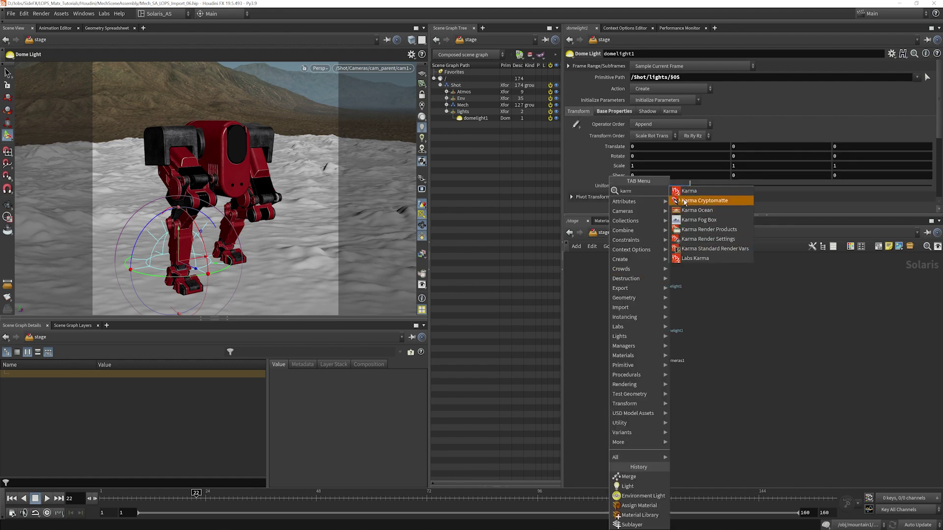
click(691, 192)
click(629, 404)
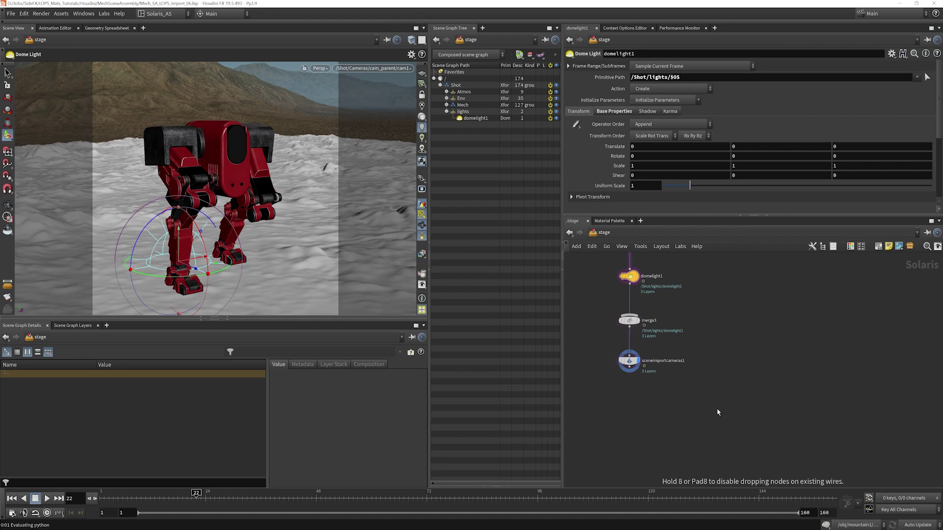
click(648, 392)
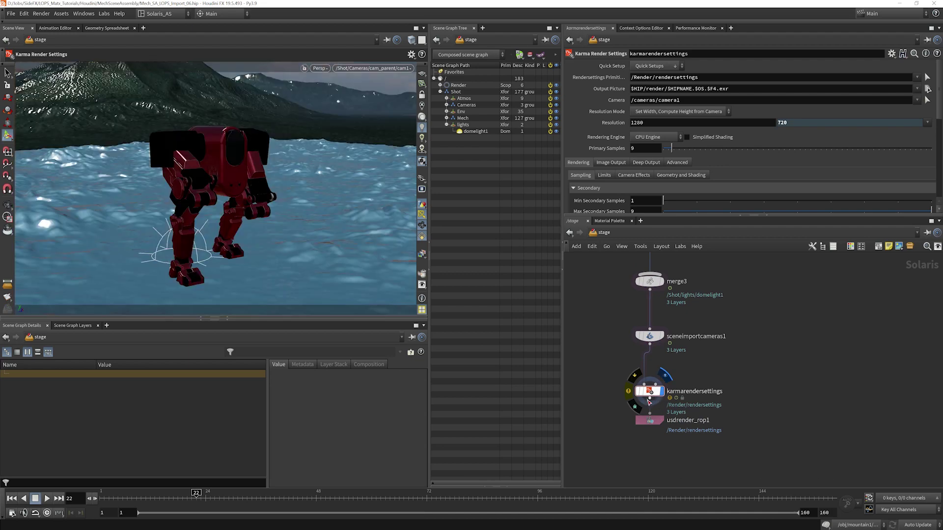
drag(648, 423, 652, 444)
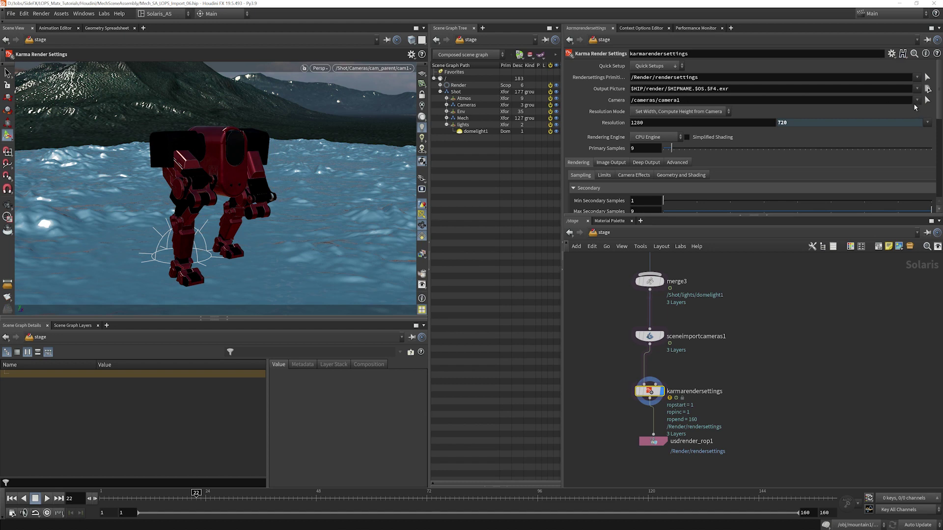
Step: Set the render camera to /Shot/Cameras/cam_parent/cam1, look through that camera in the viewport, and align usdrender_rop1 under karmarendersettings
click(916, 100)
click(864, 111)
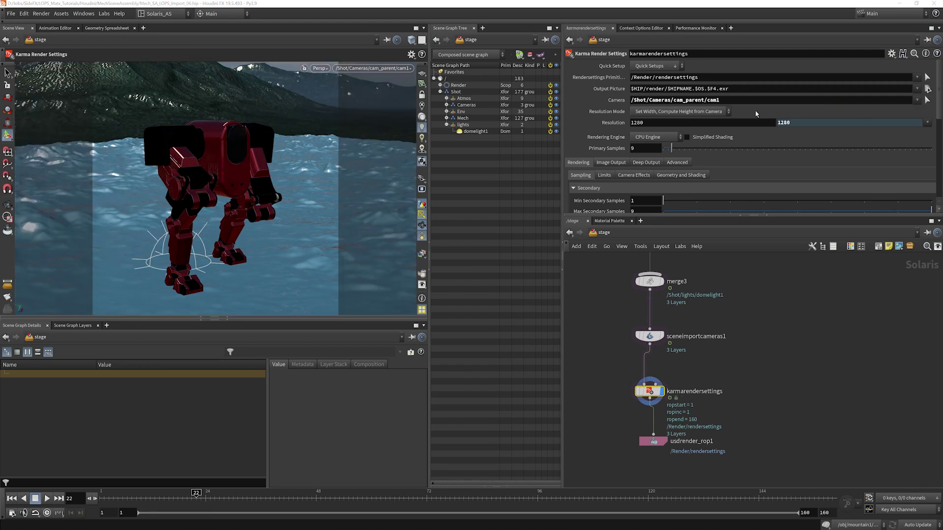
click(399, 69)
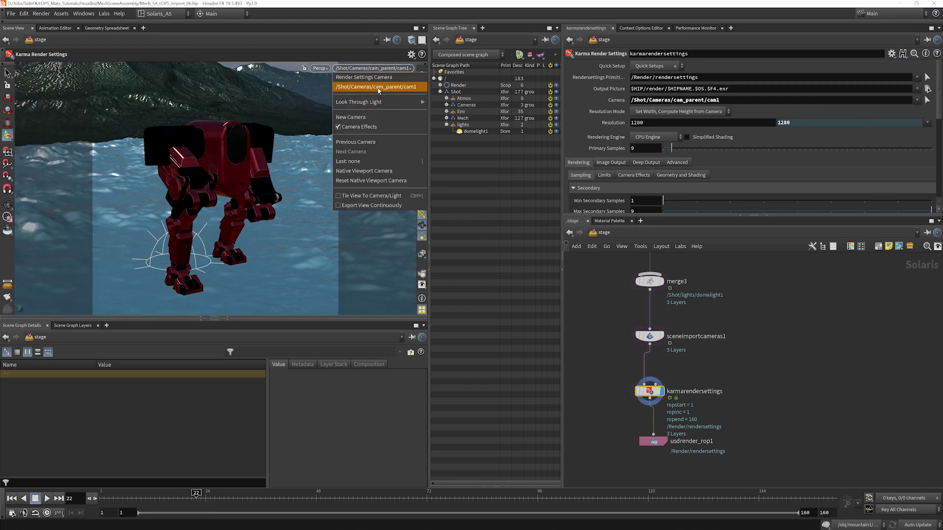
click(378, 89)
drag(654, 442, 650, 445)
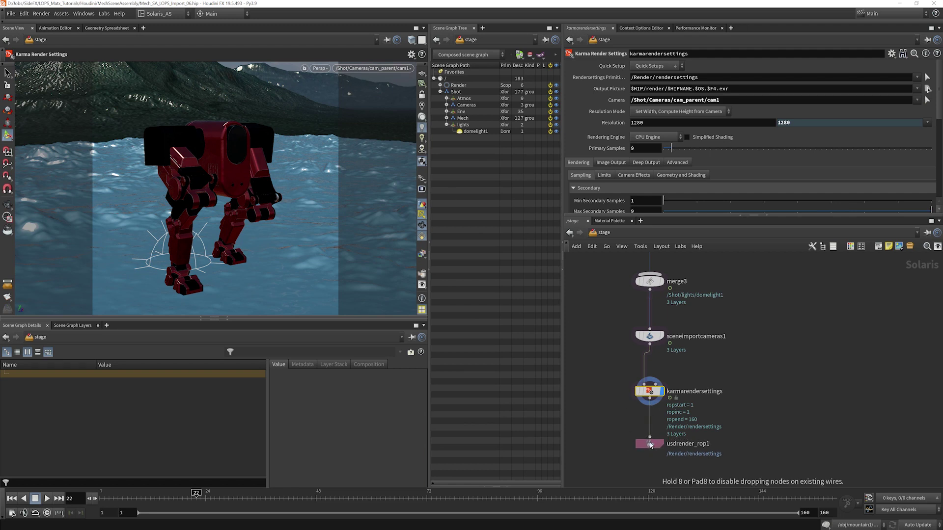
Step: Rotate domelight1 to 40 degrees around the Y axis
middle_drag(605, 348, 610, 360)
click(626, 321)
middle_drag(616, 303, 623, 358)
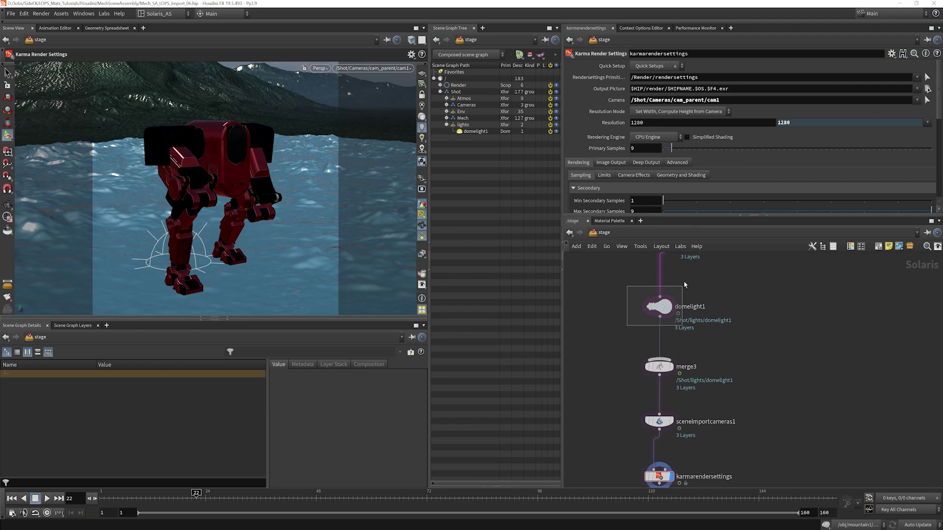
click(659, 306)
middle_drag(759, 161, 775, 136)
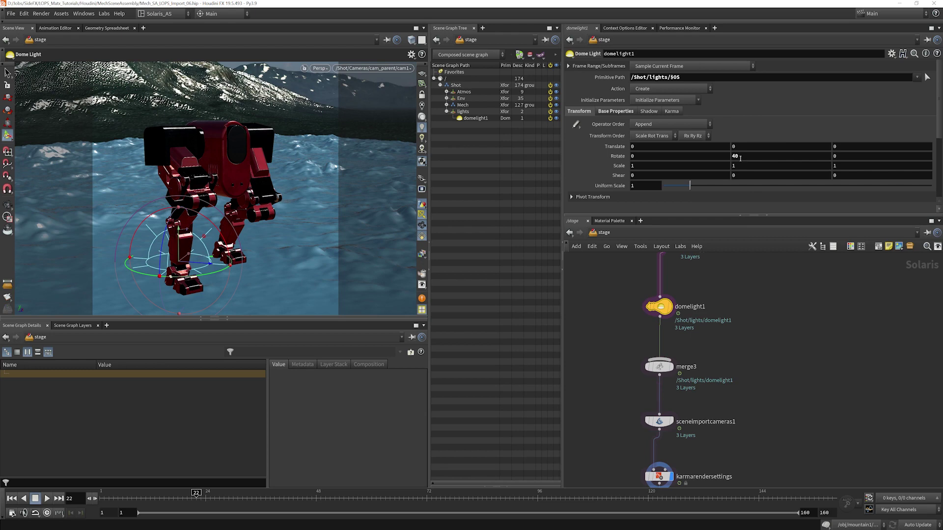
Step: Switch the viewport renderer to Karma to preview the shot's lighting
click(319, 68)
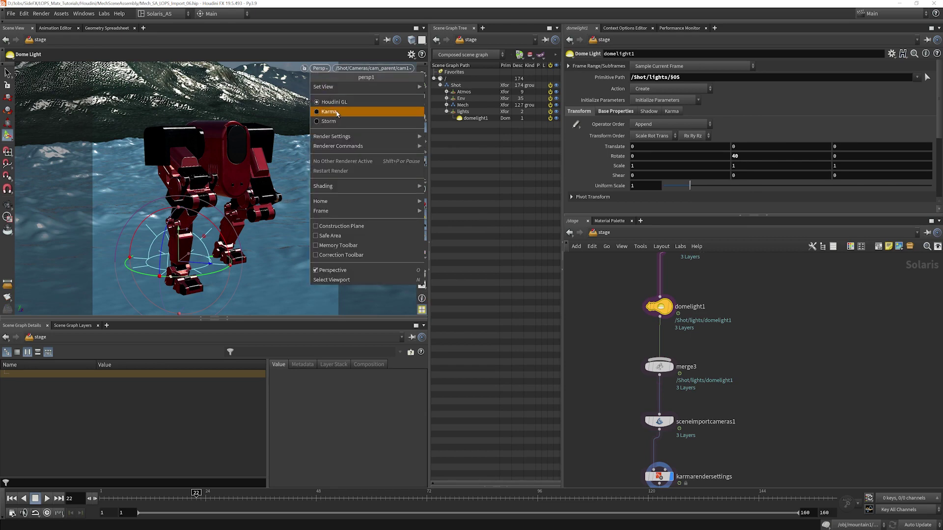
click(329, 112)
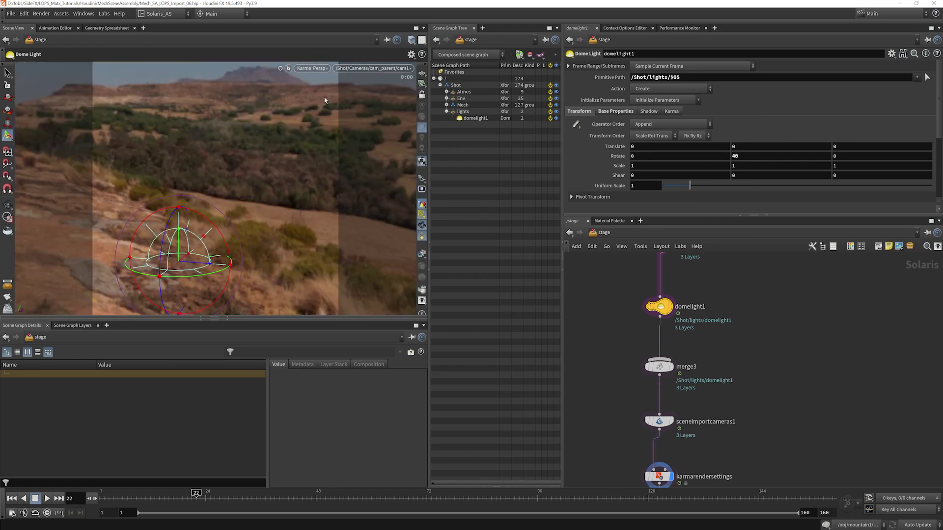
click(319, 68)
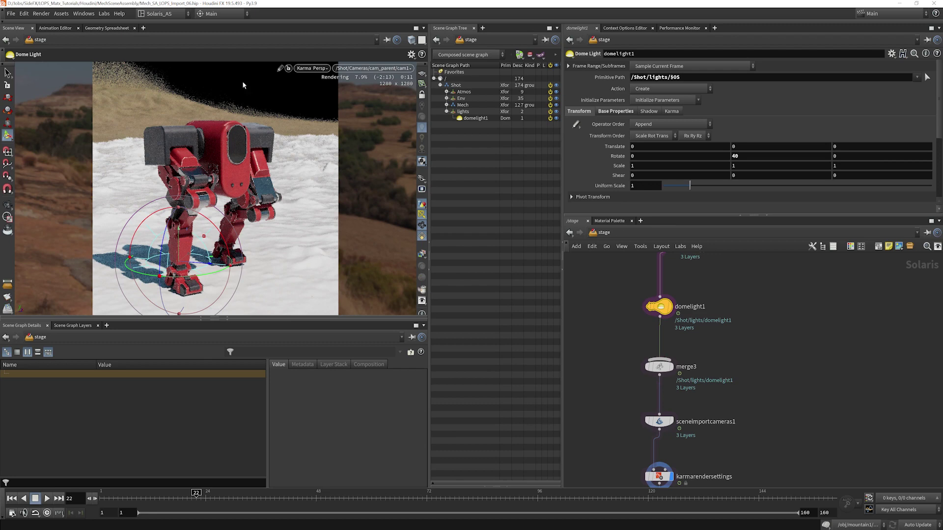
Step: Bypass the sceneimport_atmosphere, materiallibrary3 and assignmaterial3 nodes
middle_drag(611, 282, 607, 369)
middle_drag(601, 327, 635, 483)
middle_drag(686, 339, 648, 336)
drag(646, 321, 706, 421)
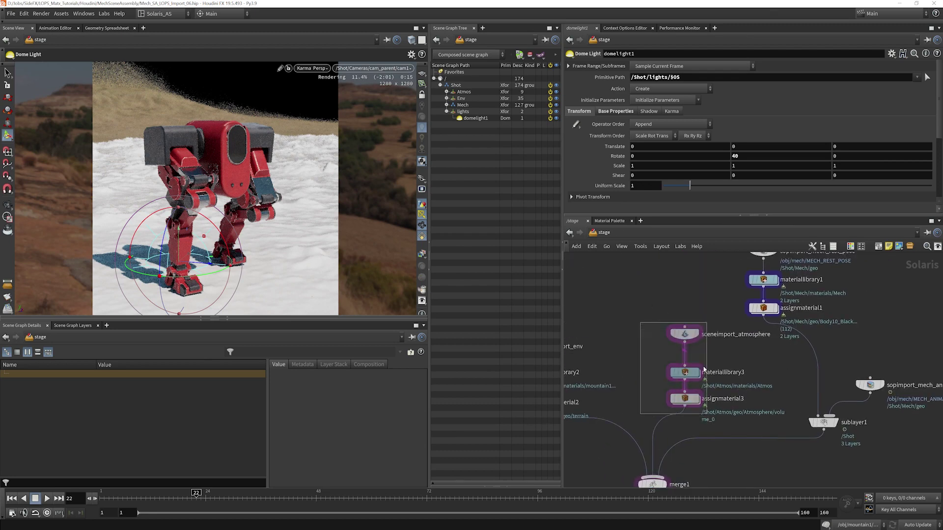
key(b)
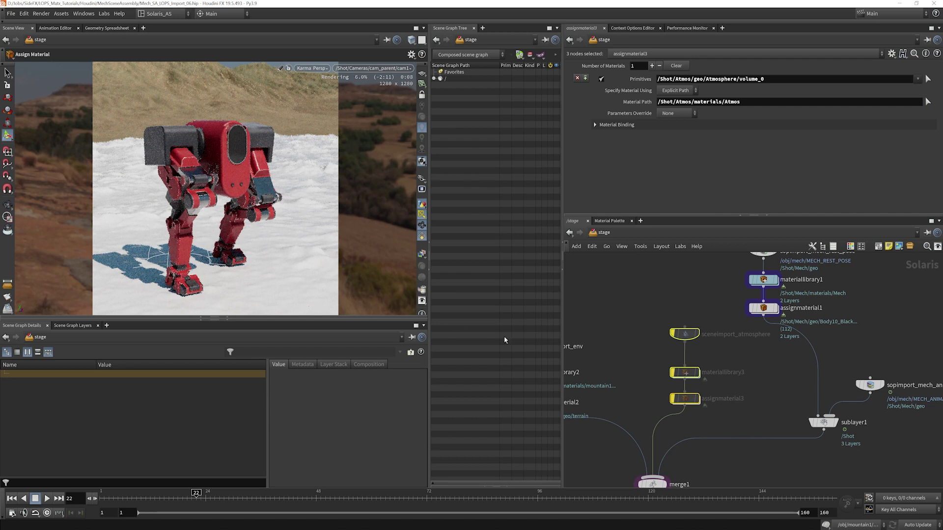
Step: Set the Y rotation of domelight1 to 110 degrees
middle_drag(638, 368, 649, 268)
middle_drag(734, 443, 737, 362)
click(664, 377)
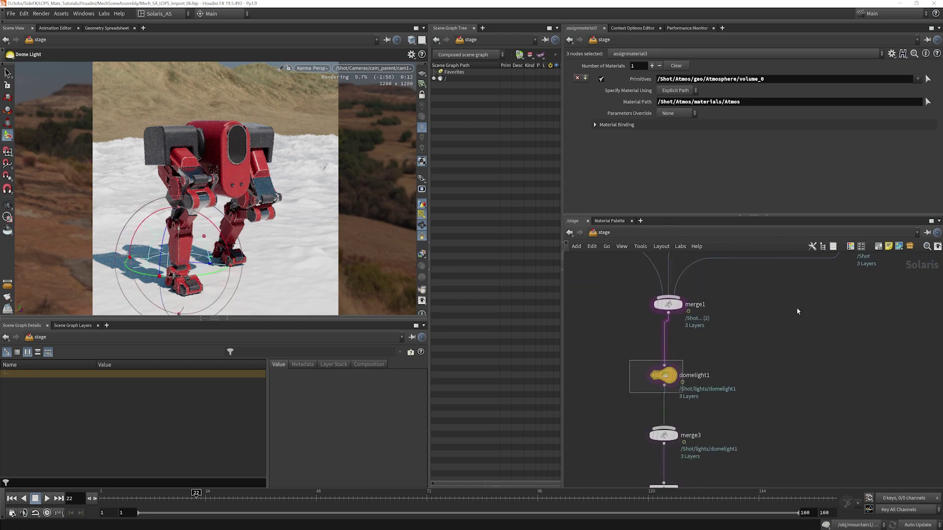
middle_drag(743, 158, 776, 124)
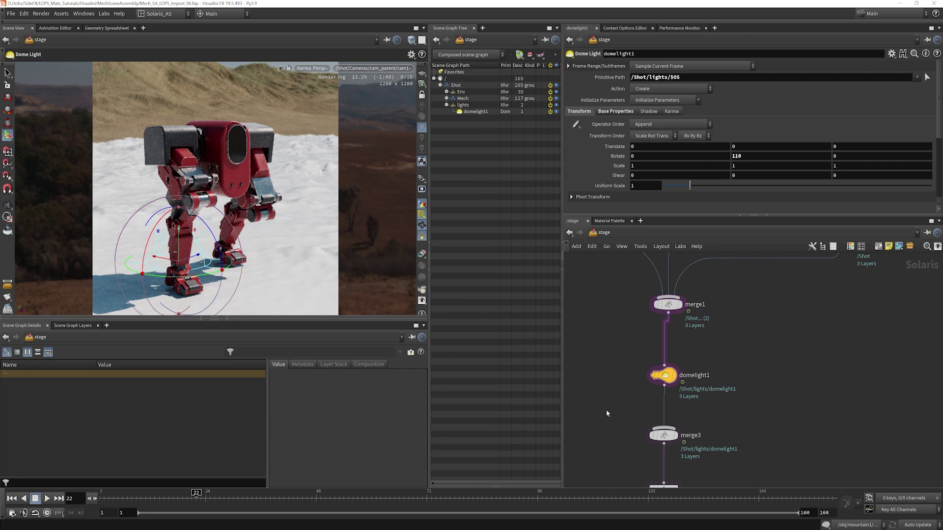
Step: Set Velocity Blur to "Velocity blur" in the camera effects of karmarendersettings
middle_drag(606, 409, 626, 334)
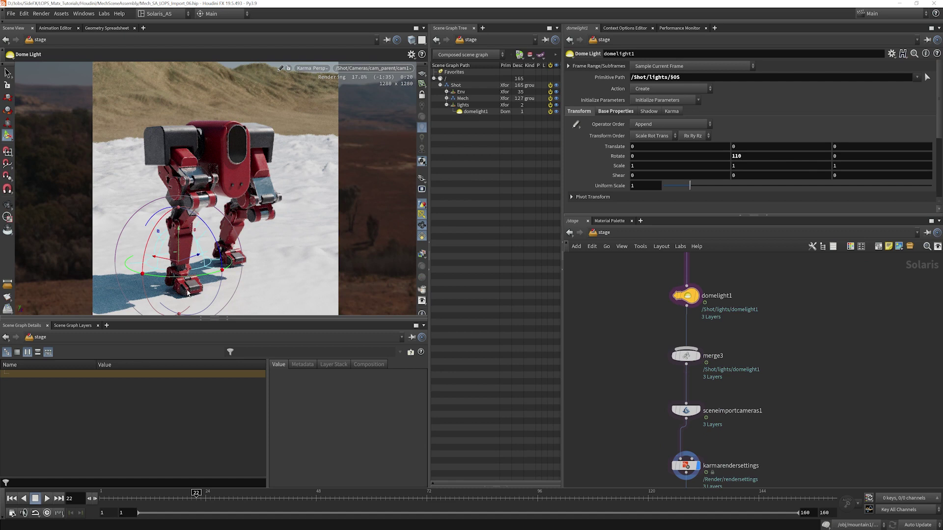
middle_drag(599, 367, 601, 289)
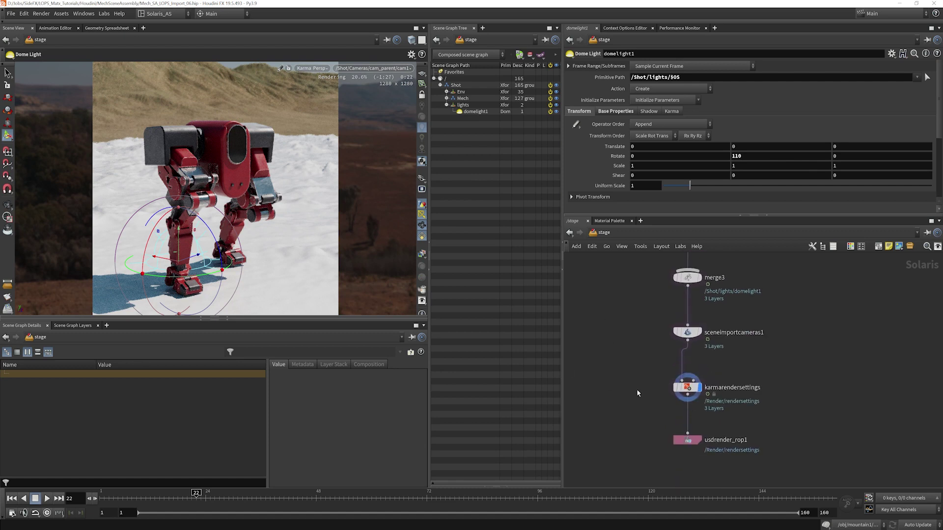
drag(637, 391, 728, 372)
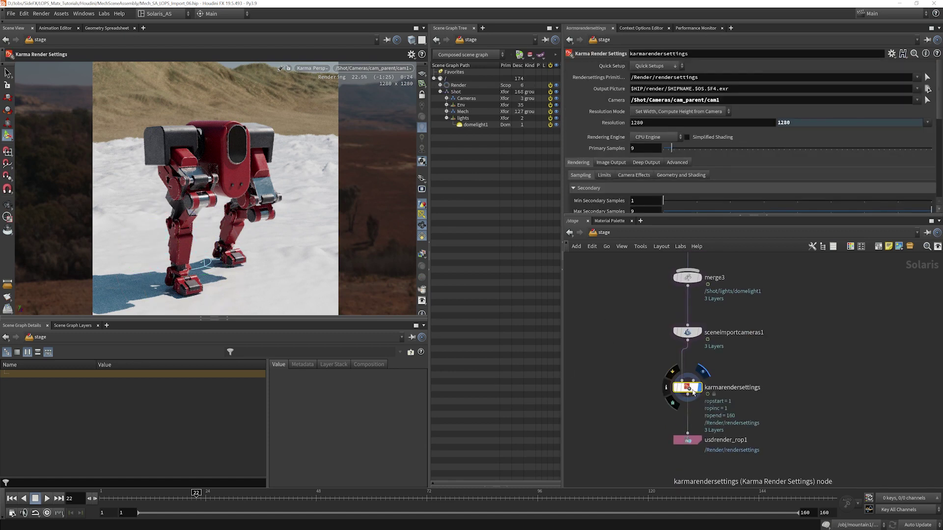
scroll(940, 116, down, 3)
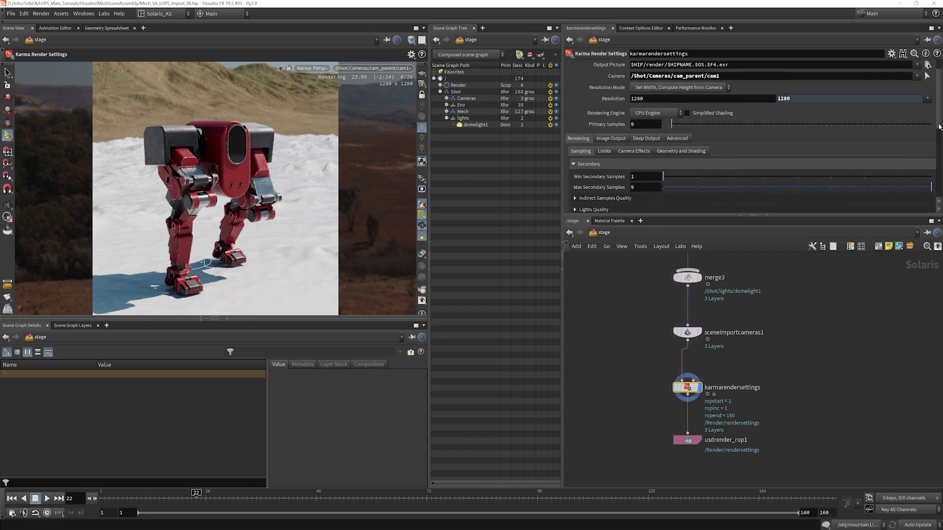
click(639, 109)
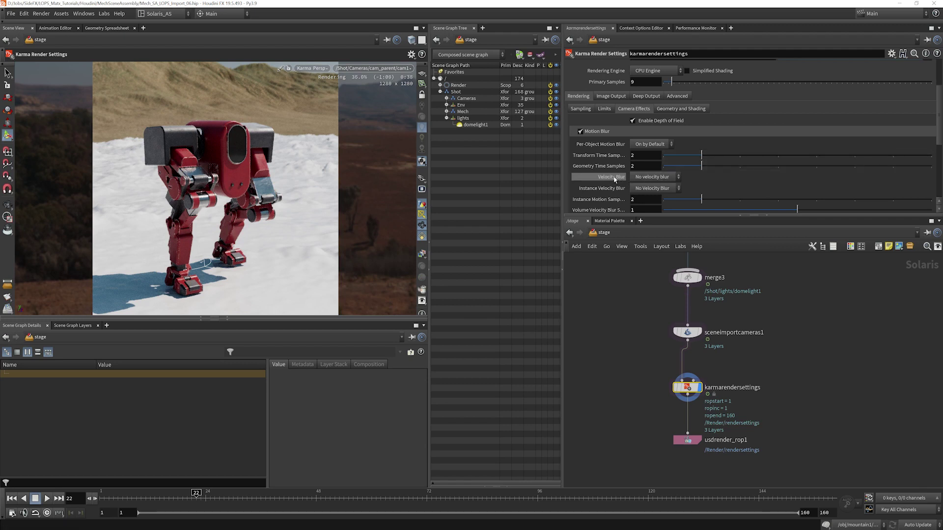
click(656, 177)
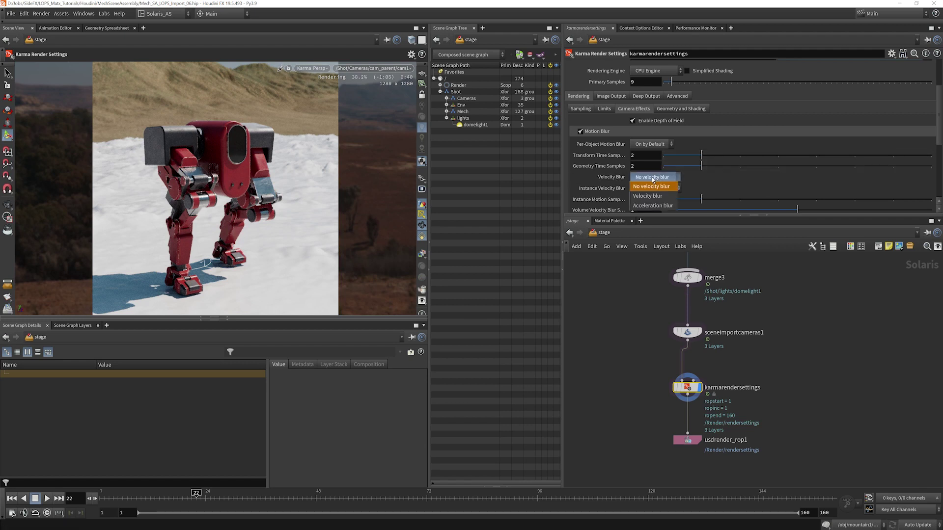
click(647, 195)
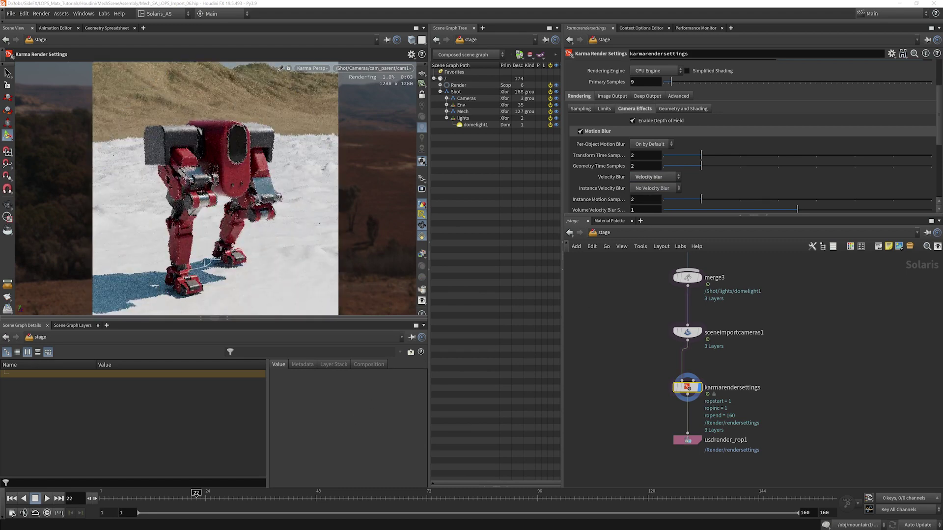
Step: Restart the Karma render and check the motion blur on the mech at frames 12, 9 and 13
click(316, 69)
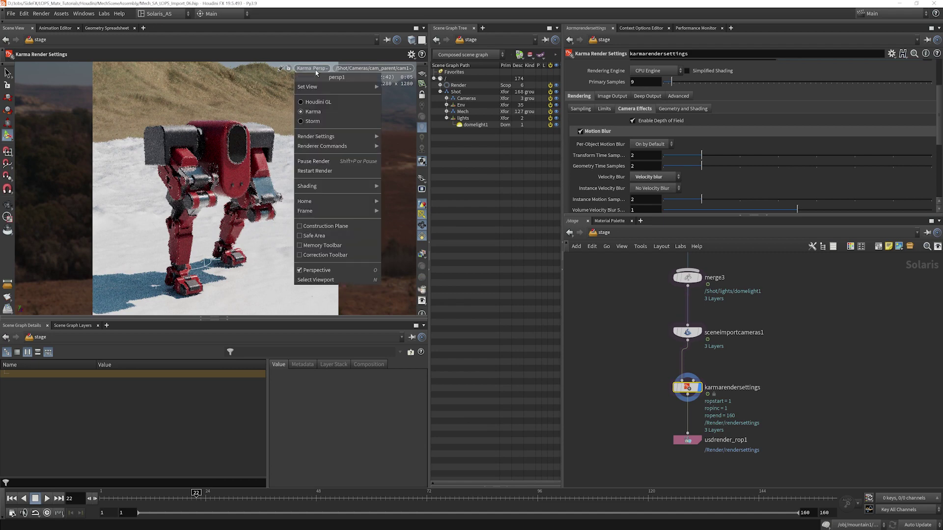
click(314, 171)
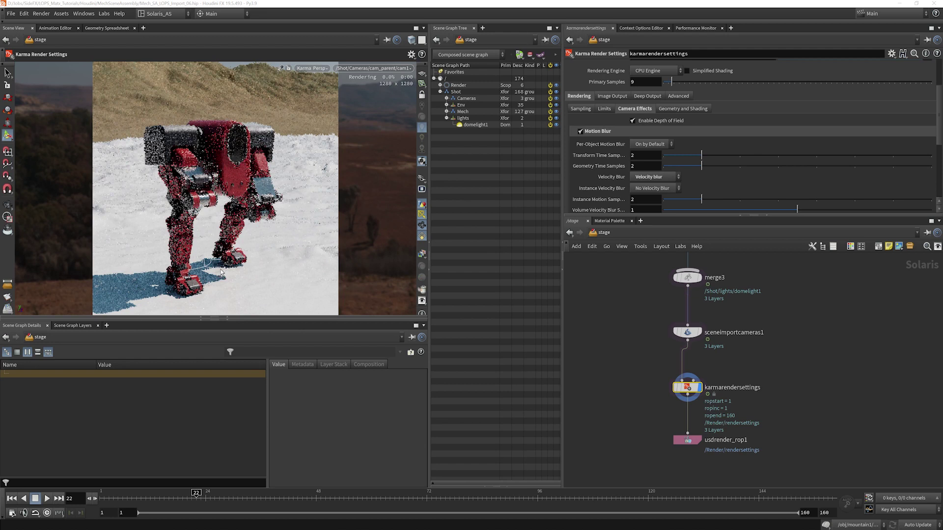
click(149, 493)
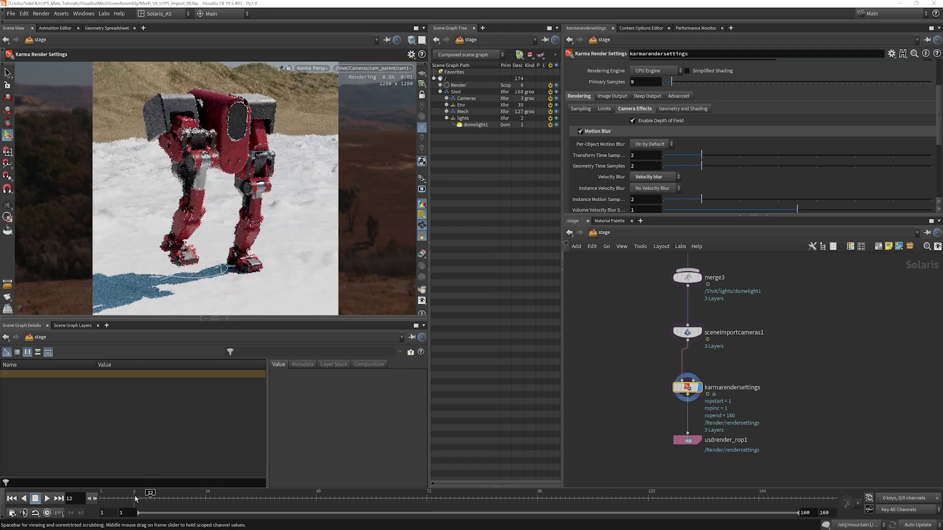
click(135, 493)
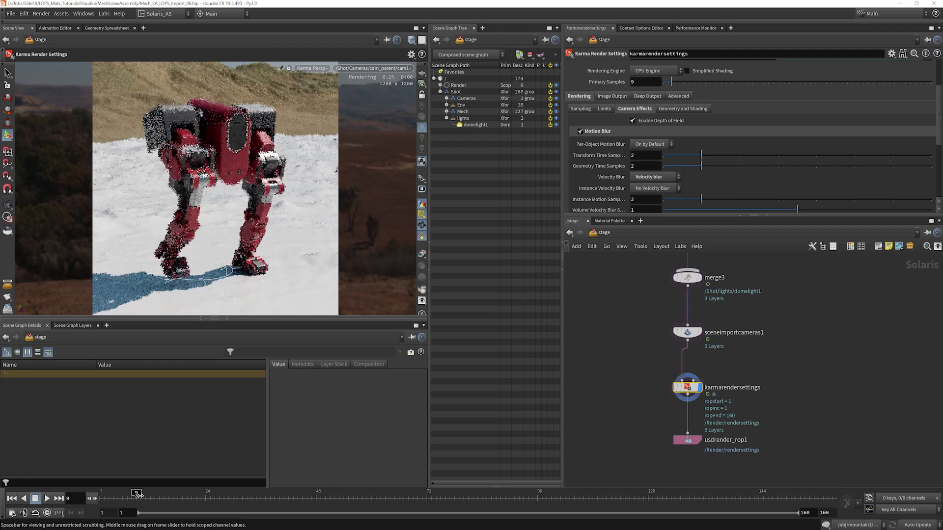
click(156, 498)
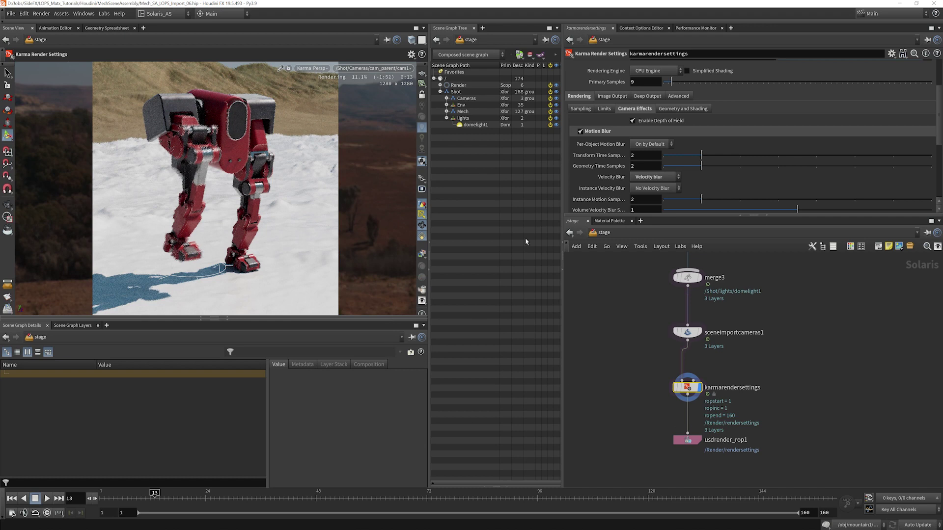
Step: Switch the viewport renderer back to Houdini GL and return to the environment import branch of the network
click(319, 68)
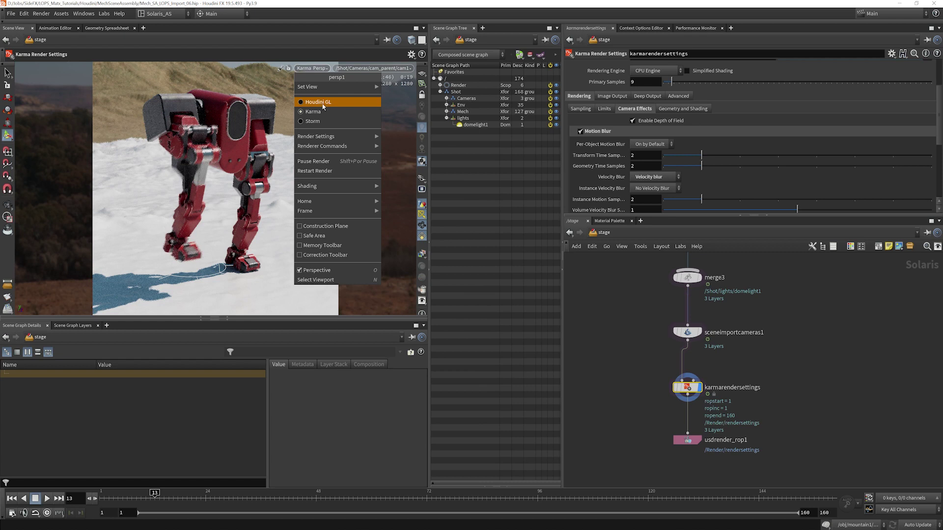
key(Escape)
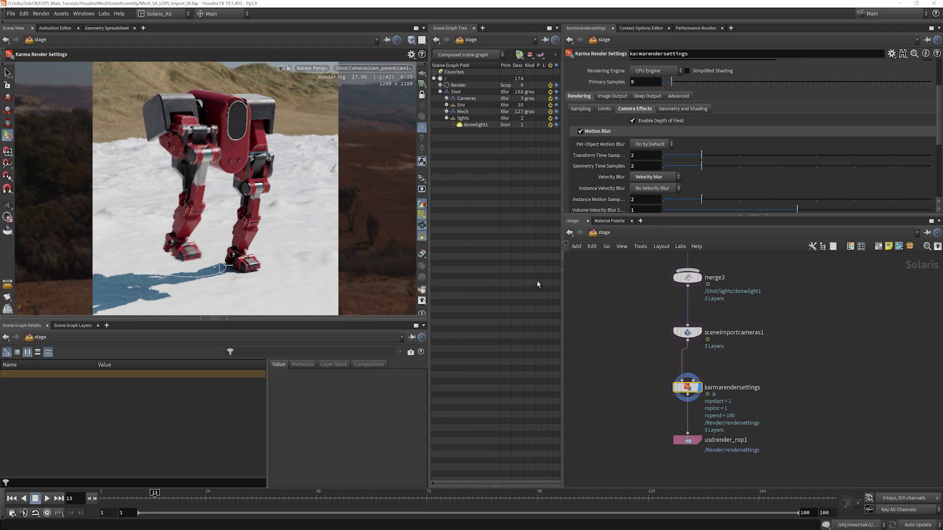
drag(617, 359, 620, 356)
middle_drag(633, 326, 633, 420)
middle_drag(632, 267, 633, 464)
middle_drag(698, 372, 742, 295)
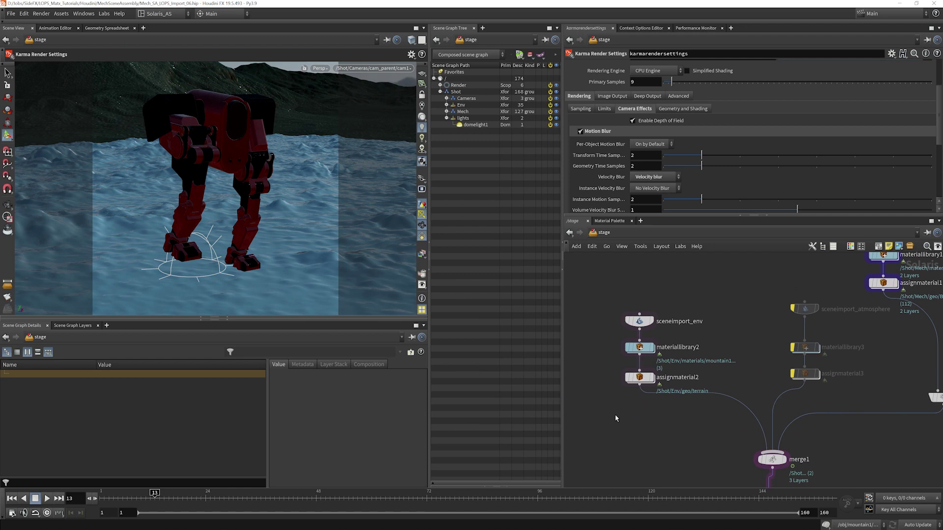